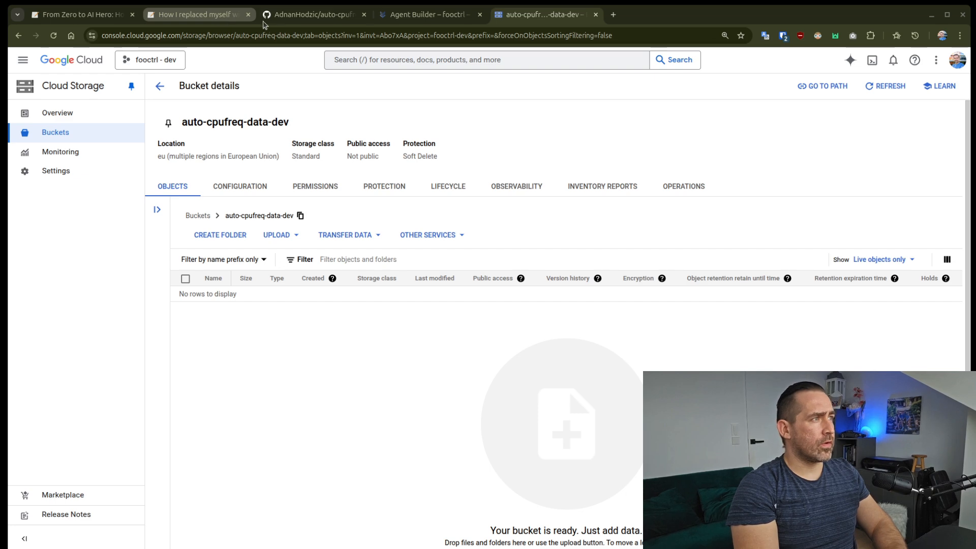
- Search Google Cloud for "vertex ai agent builder" and open Agent Builder in the fooctrl - dev project
left_click(216, 16)
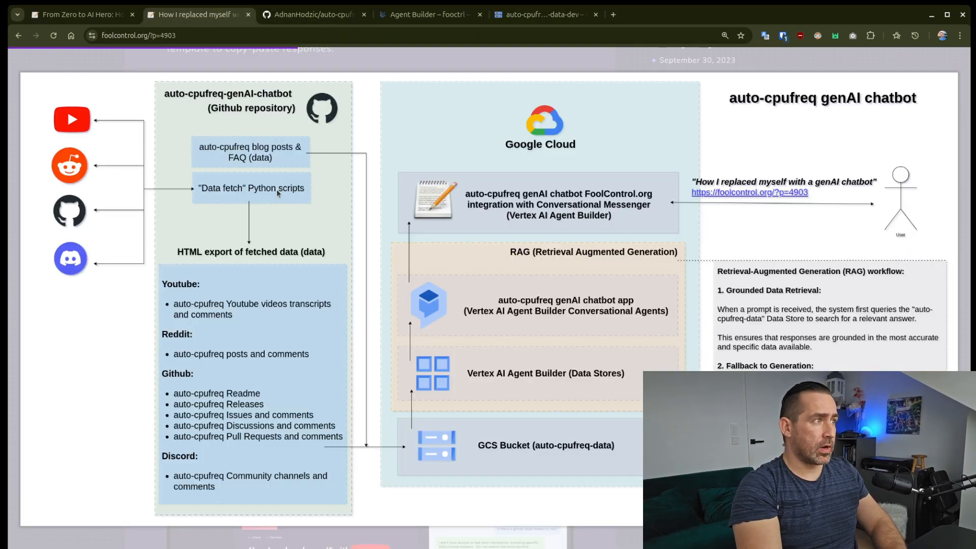
left_click(535, 21)
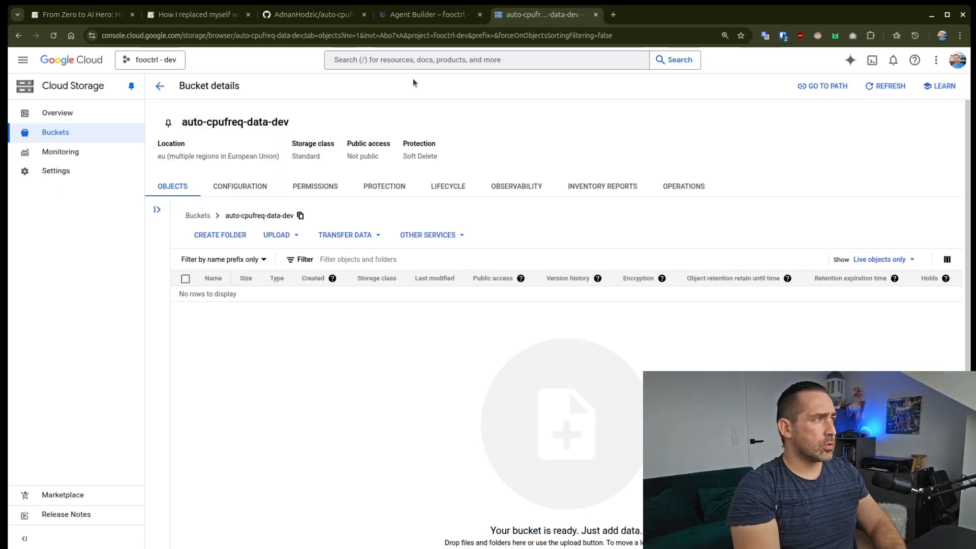
left_click(390, 60)
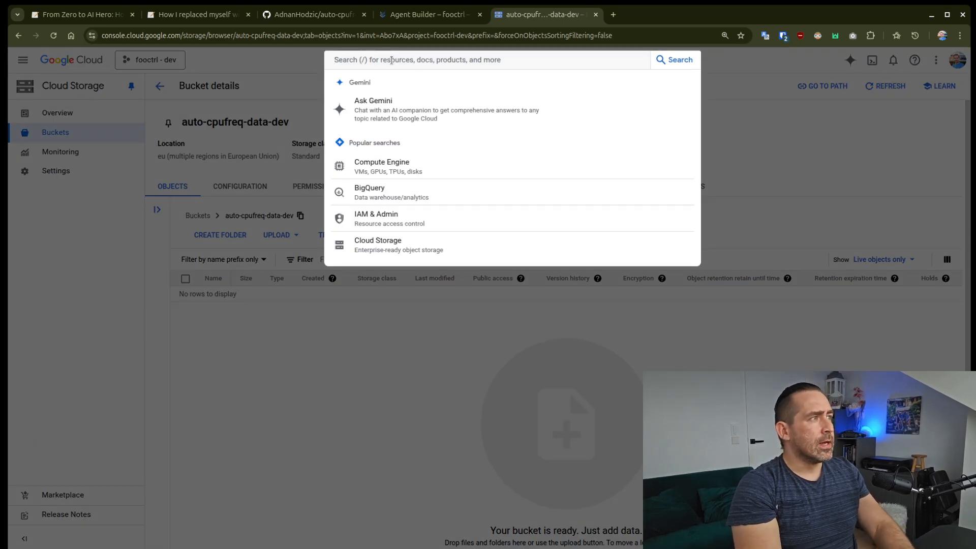
type("ver")
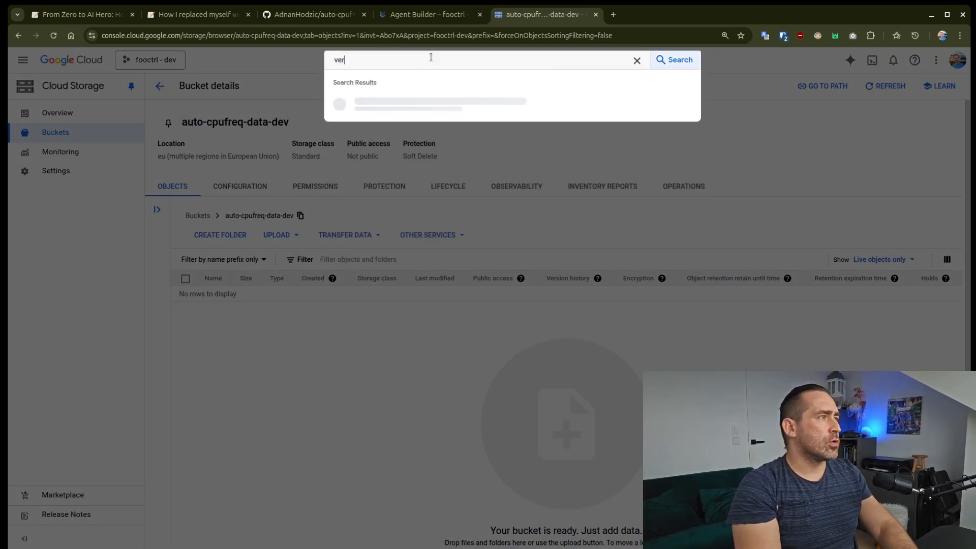
type("tex ai ag")
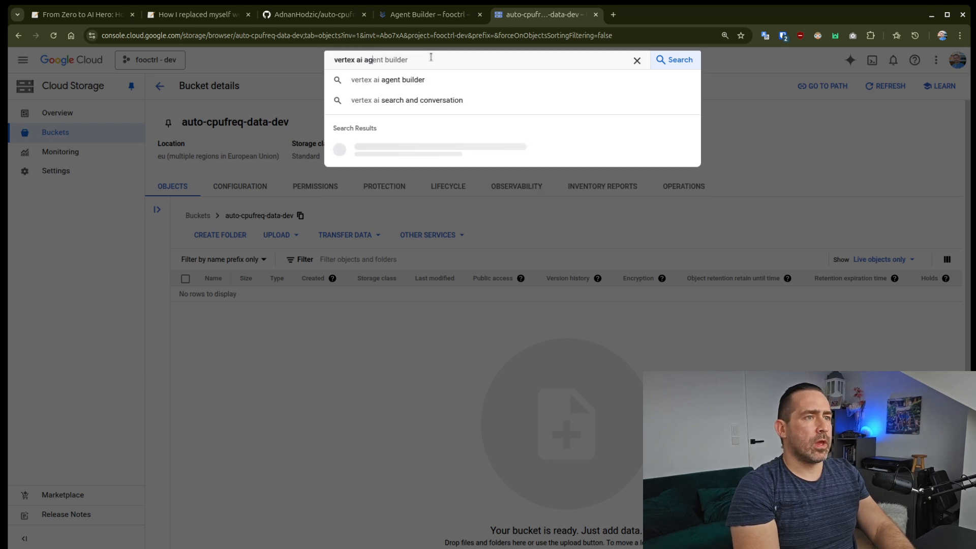
type("ent builder")
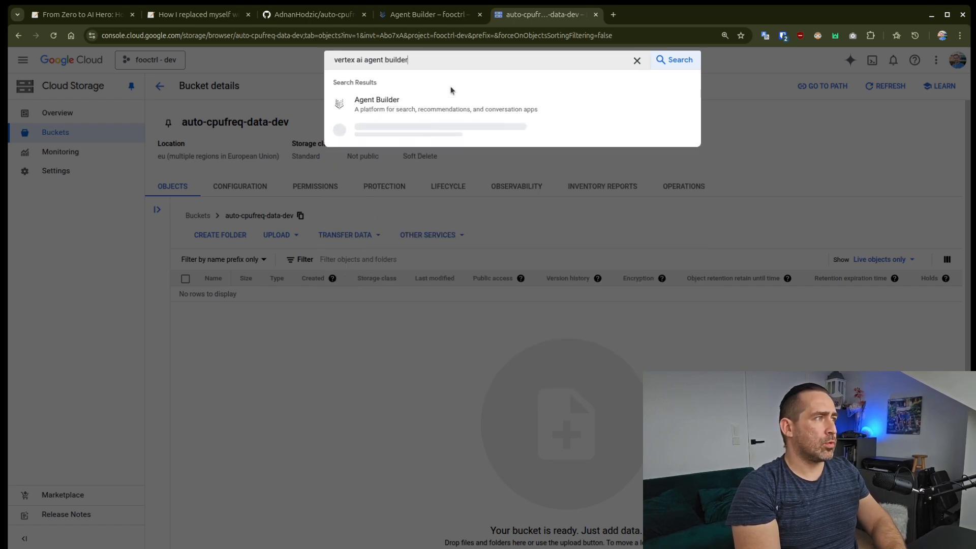
left_click(417, 110)
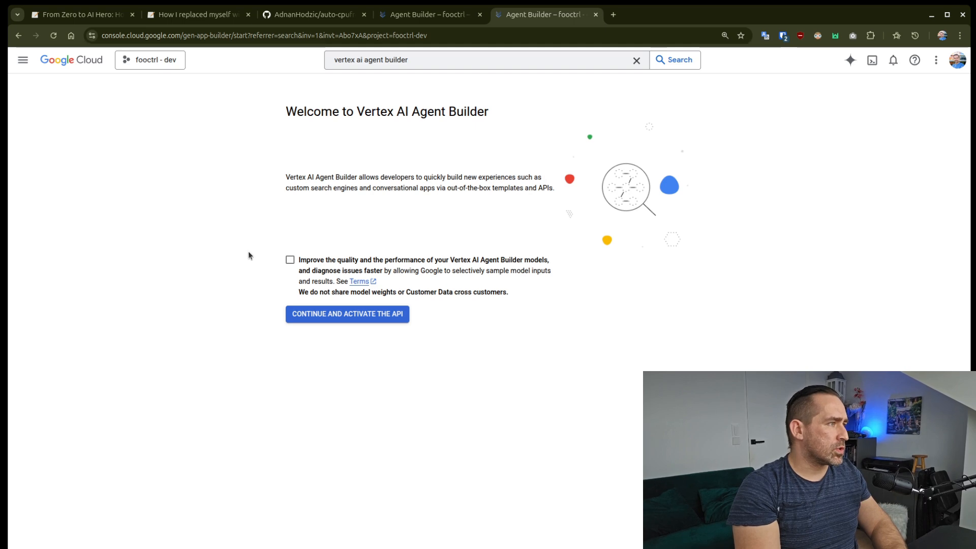
- Allow Google to sample model inputs and results, and activate the Vertex AI Agent Builder API
left_click(292, 261)
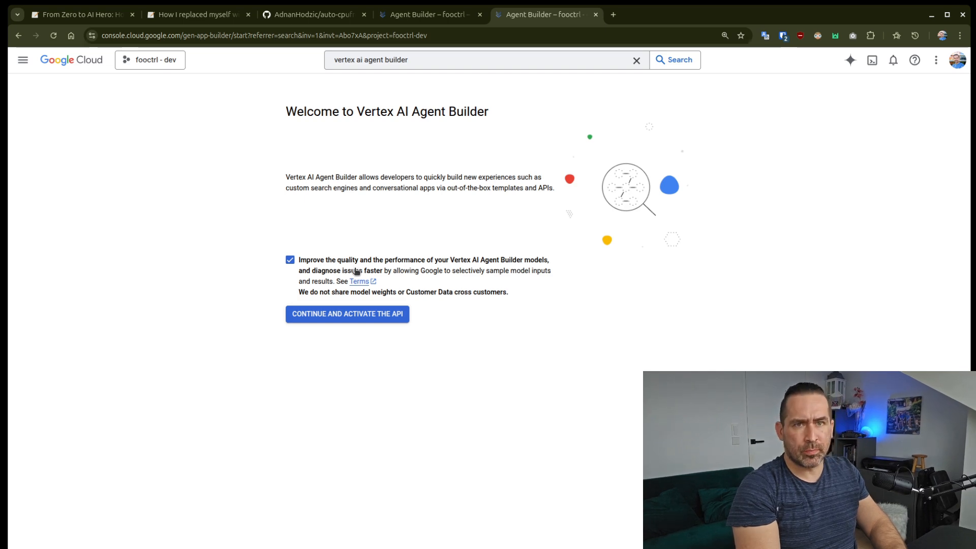
left_click(375, 318)
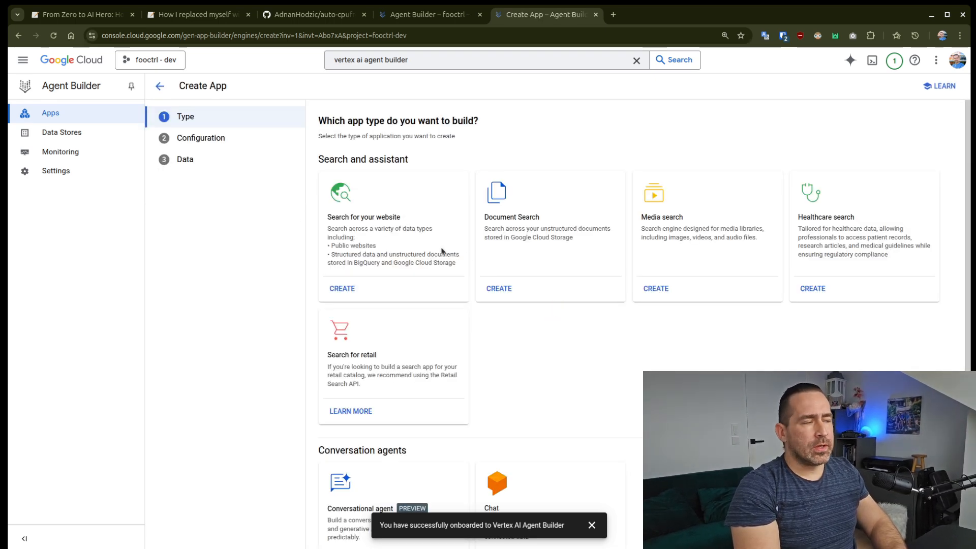
- Start creating a data store in Agent Builder and look over the native data sources, including Website Content
left_click(85, 135)
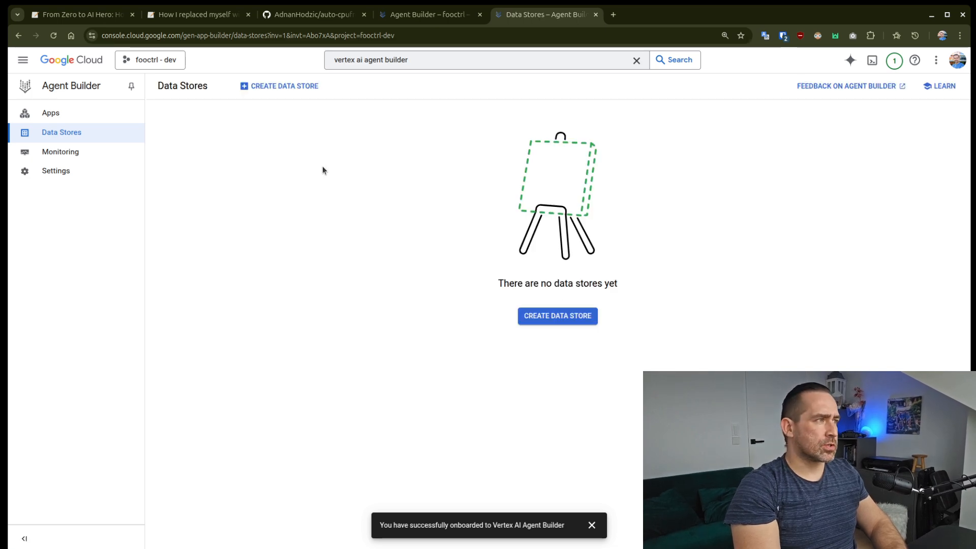
left_click(279, 90)
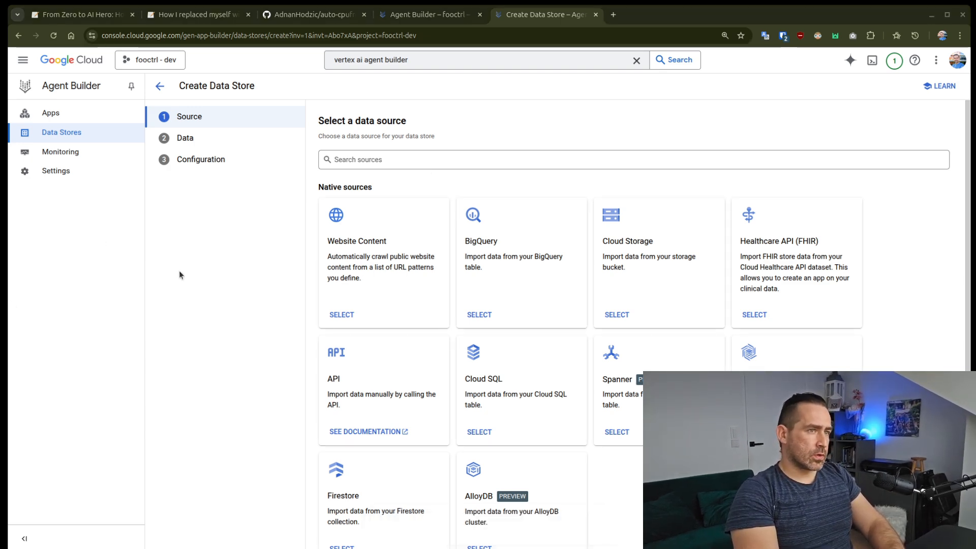
double_click(368, 240)
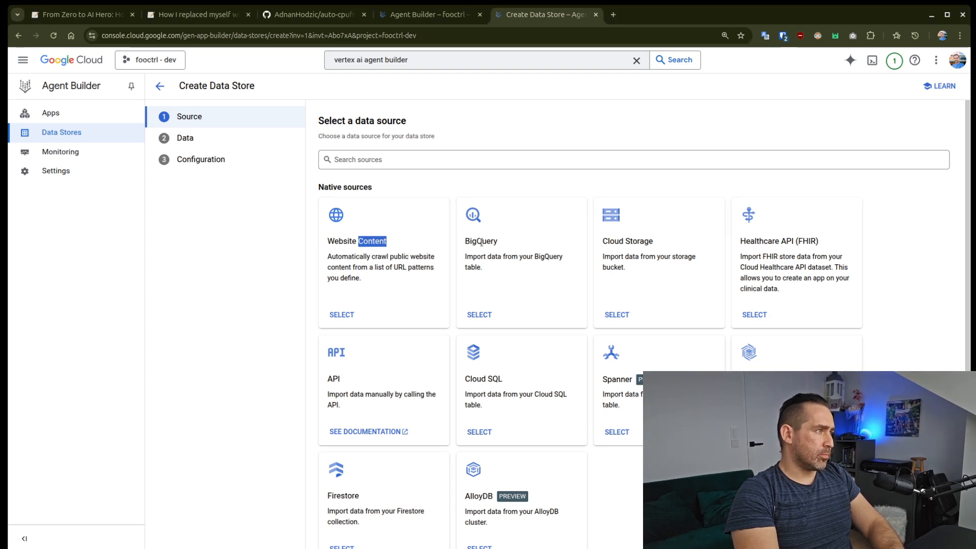
left_click(573, 282)
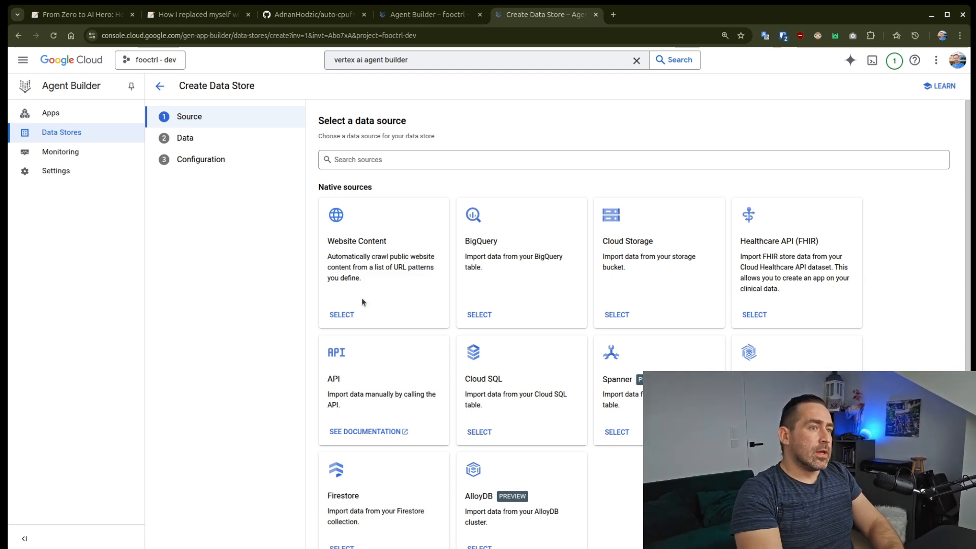
left_click(341, 315)
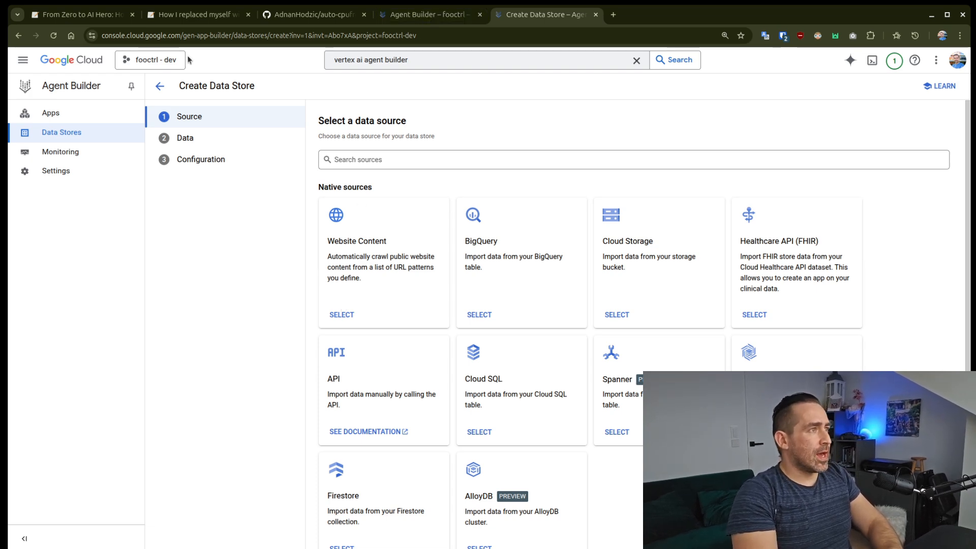
- Check why the foolcontrol.org auto-cpufreq blog posts data store is unavailable to the auto-cpufreq genAI chatbot app, highlighting the stated reason
left_click(429, 15)
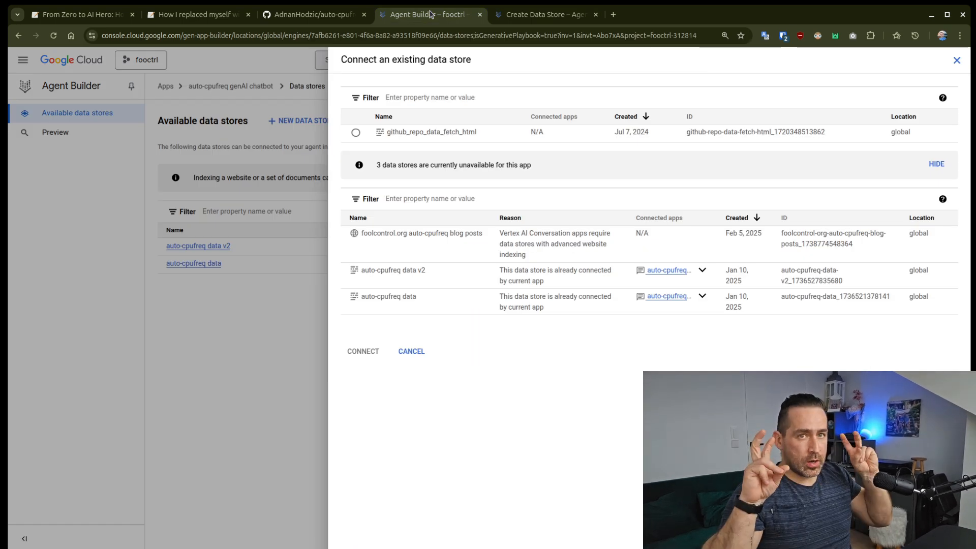
left_click(282, 270)
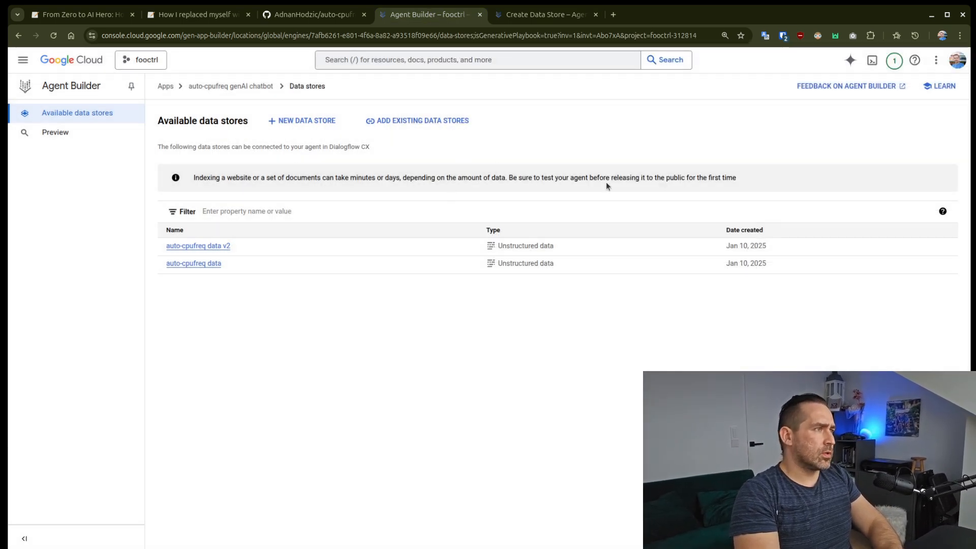
left_click(427, 120)
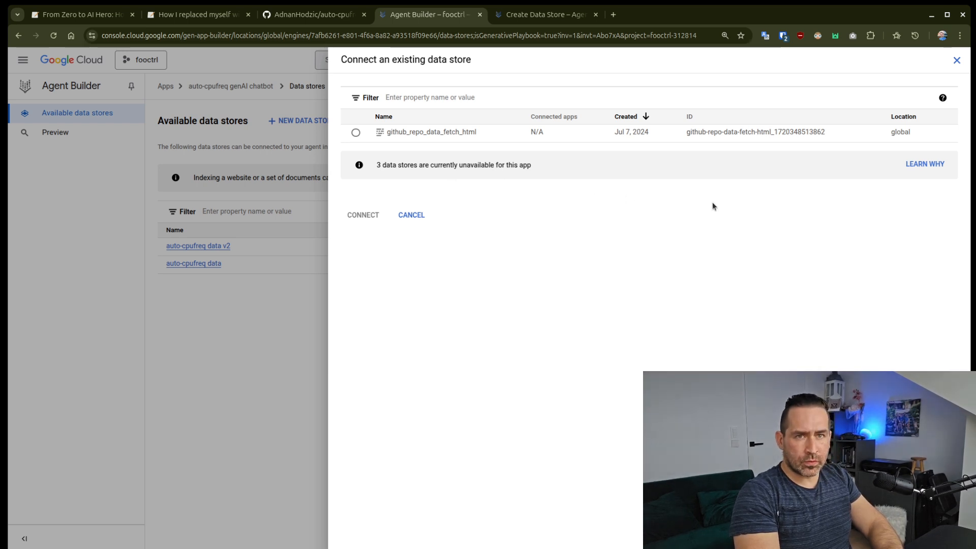
left_click(939, 164)
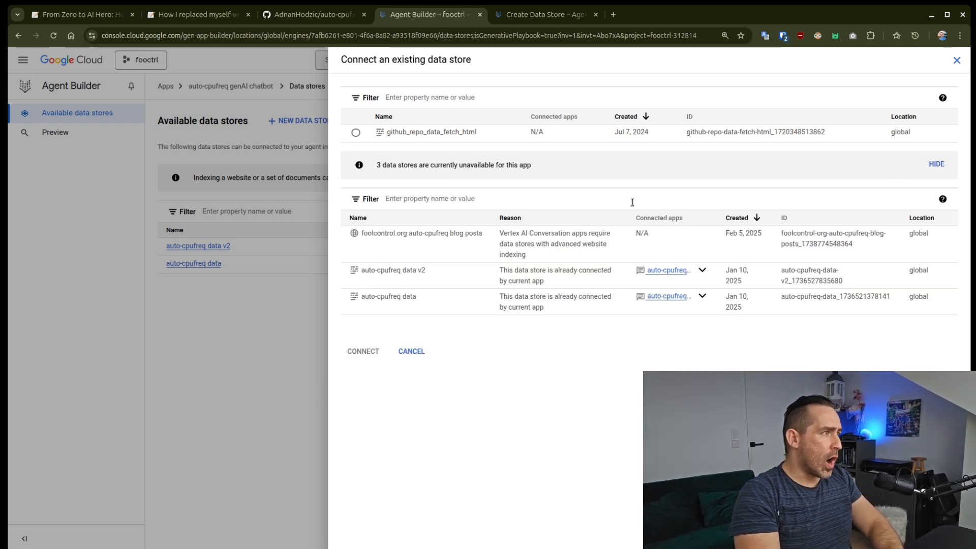
scroll(607, 242, "up", 5)
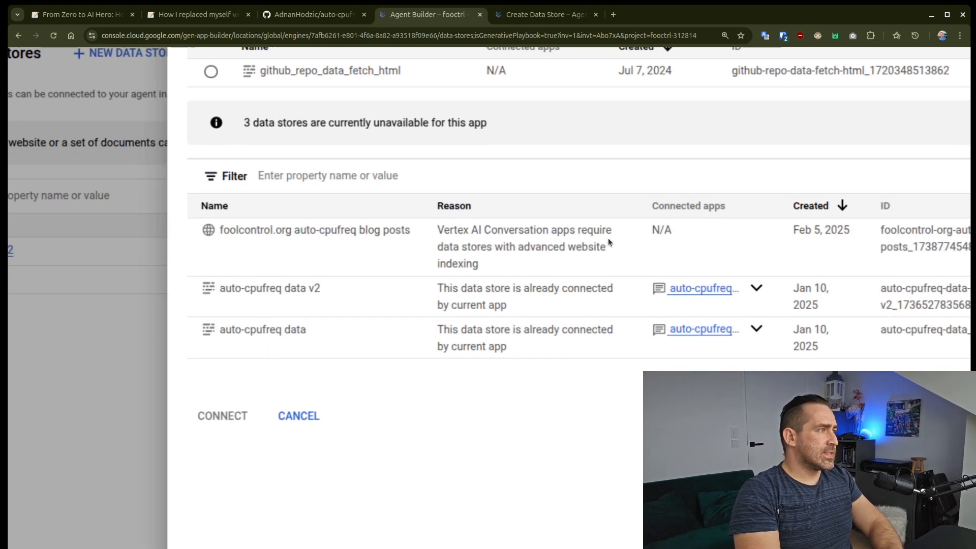
scroll(608, 242, "up", 1)
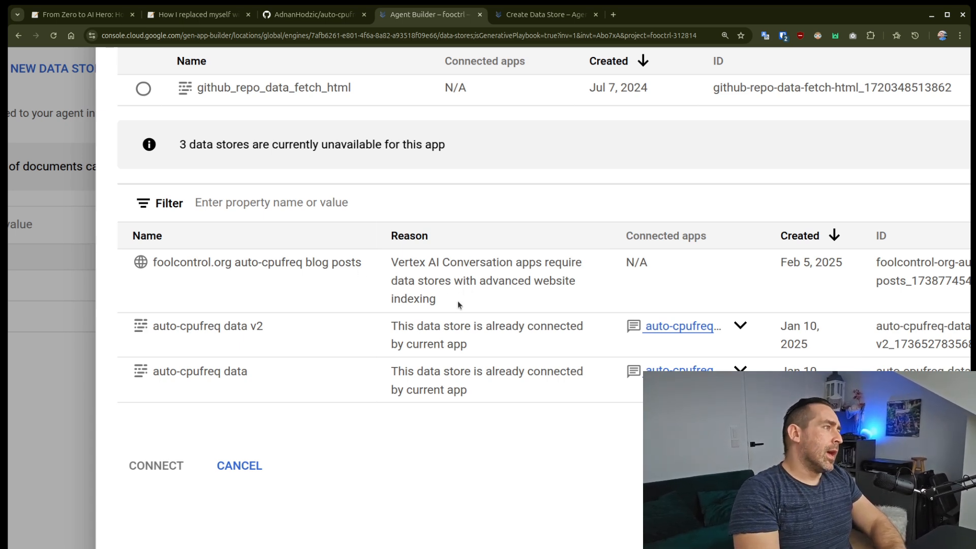
left_click_drag(458, 301, 391, 261)
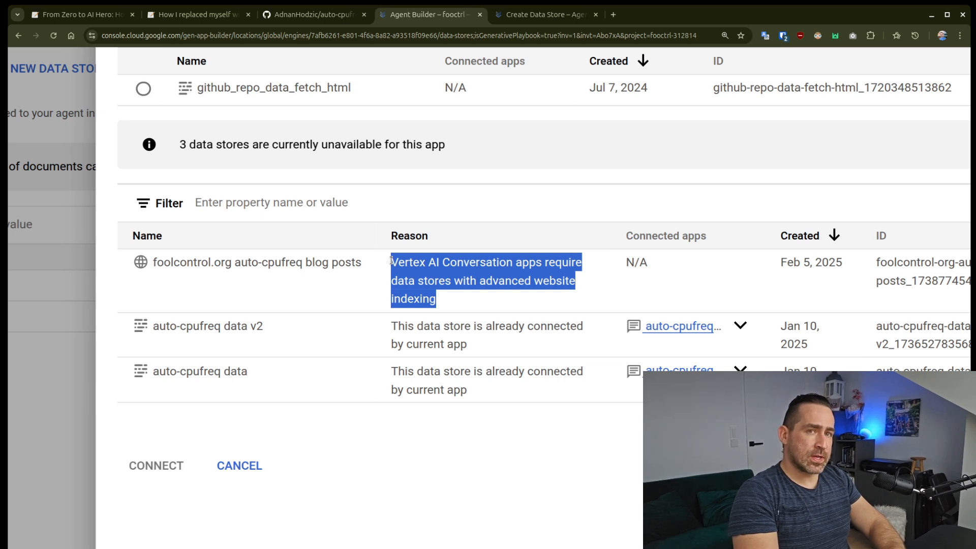
- Review the advanced indexing and URL pattern options of the Website Content source, and return to the new data store's source selection
left_click(563, 22)
left_click(342, 315)
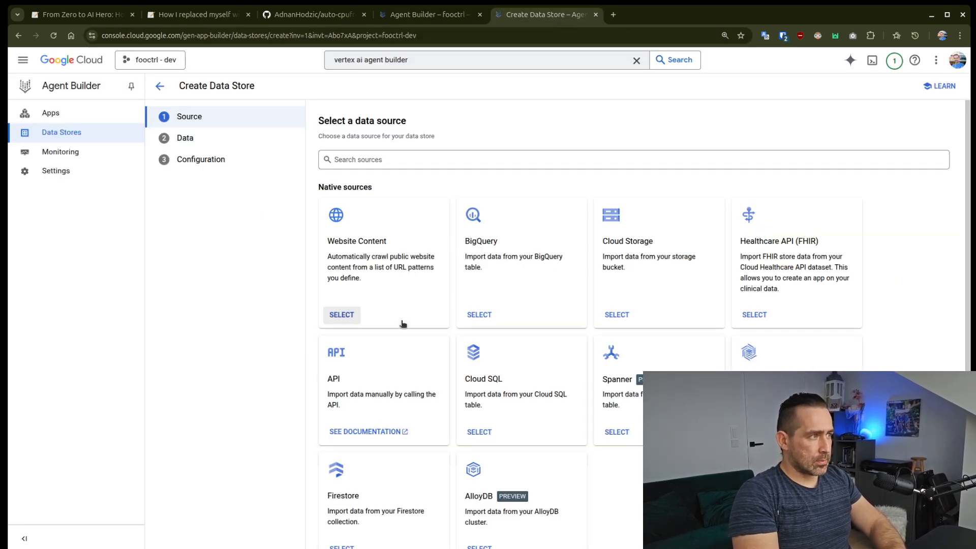
left_click(516, 386)
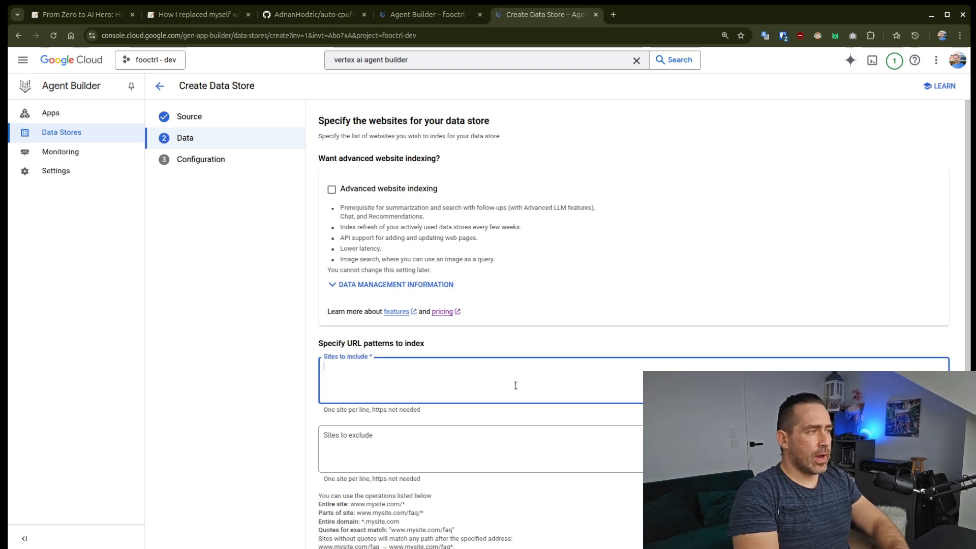
scroll(515, 385, "down", 2)
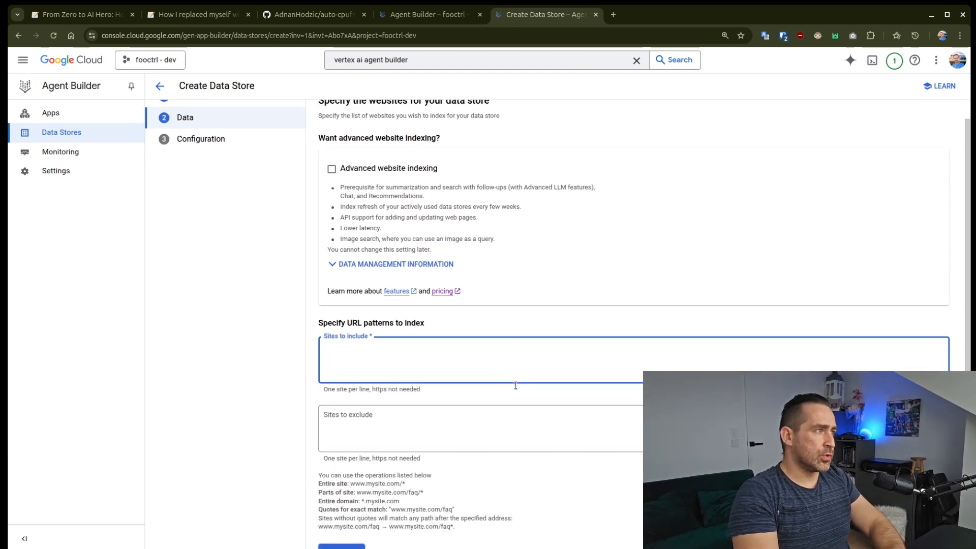
scroll(515, 385, "up", 2)
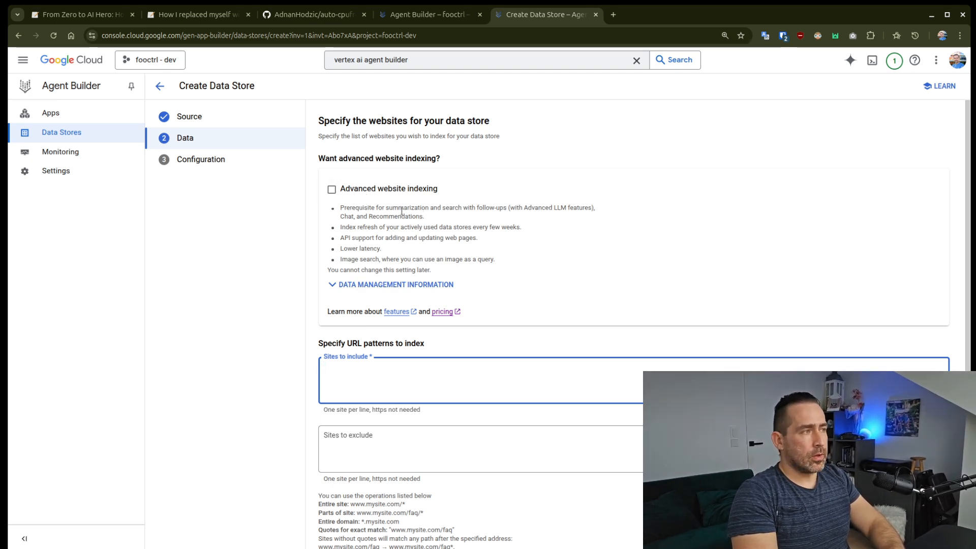
scroll(437, 213, "left", 3)
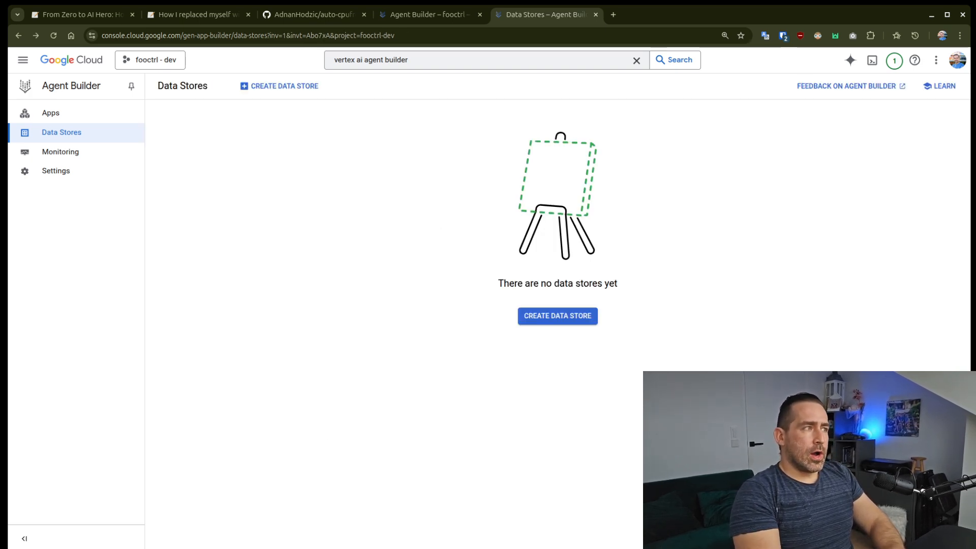
left_click(569, 320)
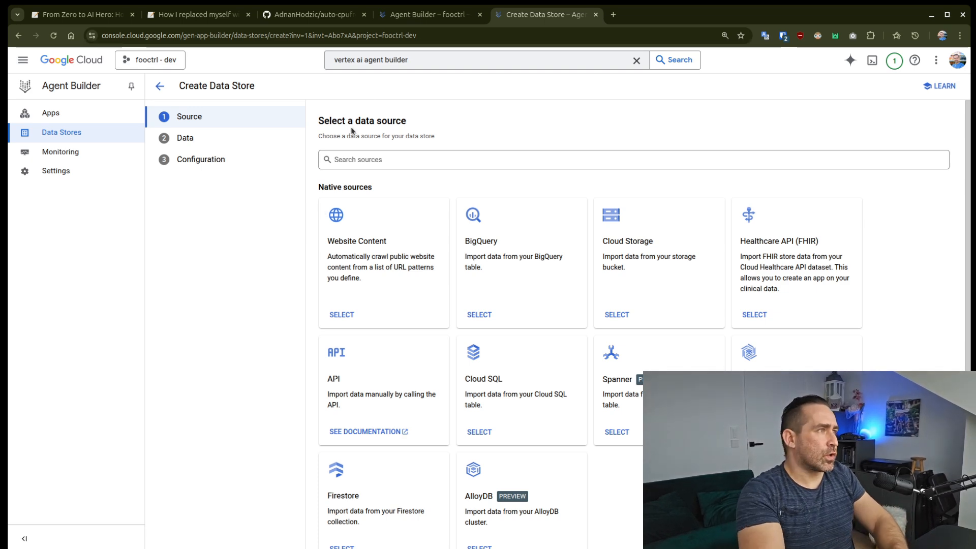
- Look over the chatbot architecture diagram and its "How I replaced myself with a genAI chatbot using Gemini" article, and return to the data source selection
left_click(233, 15)
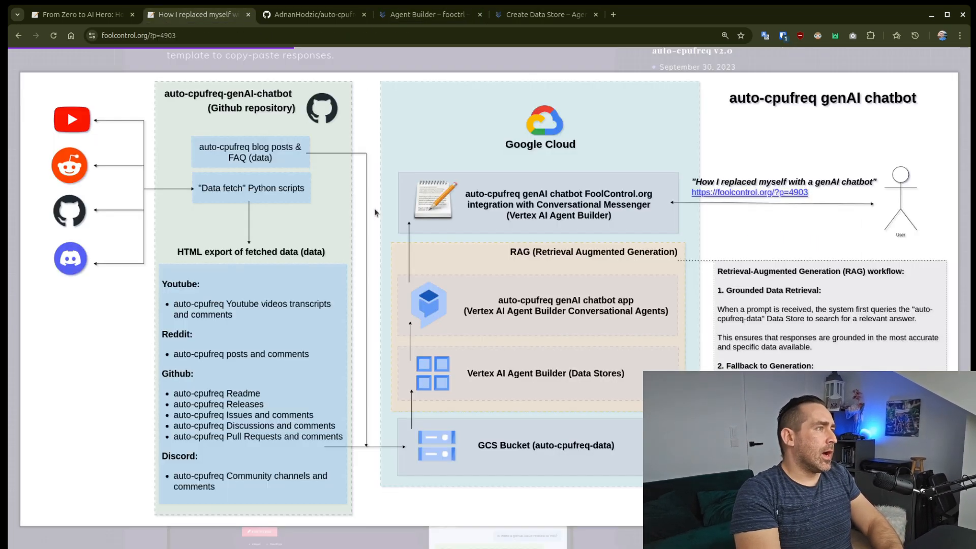
left_click(473, 162)
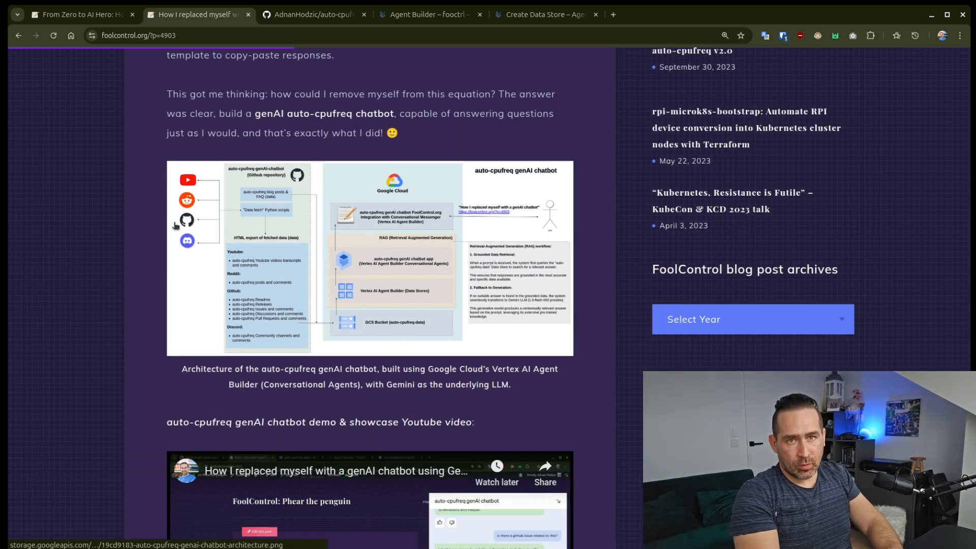
key("Home")
scroll(133, 239, "down", 3)
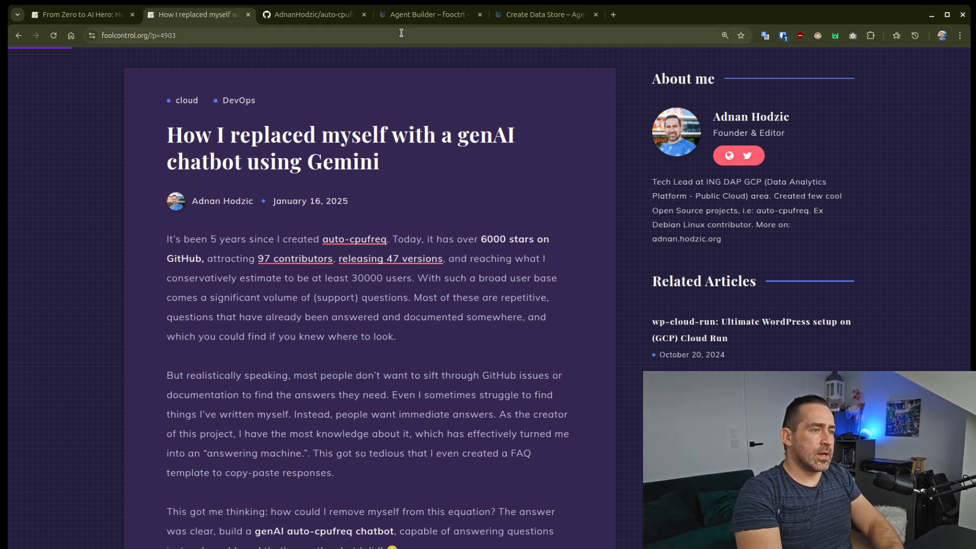
left_click(544, 14)
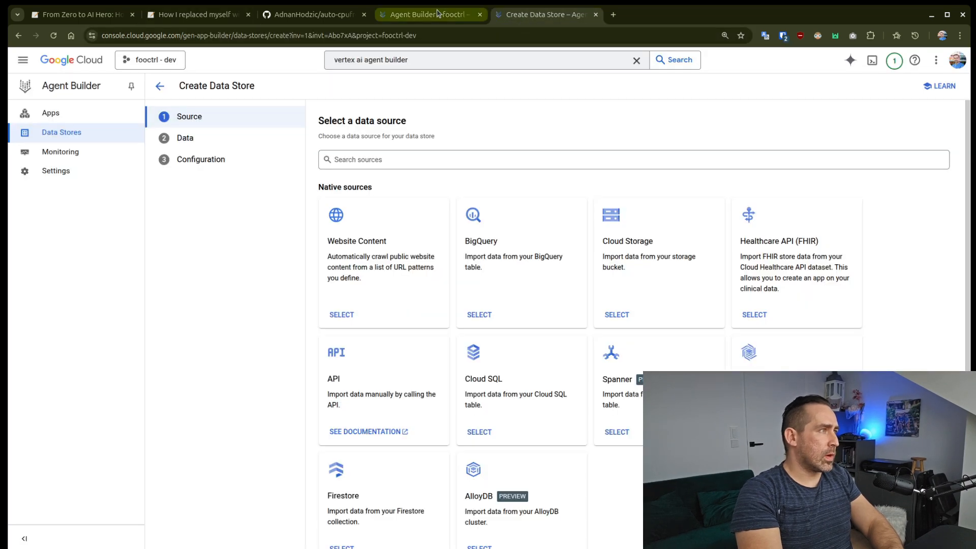
mouse_move(437, 12)
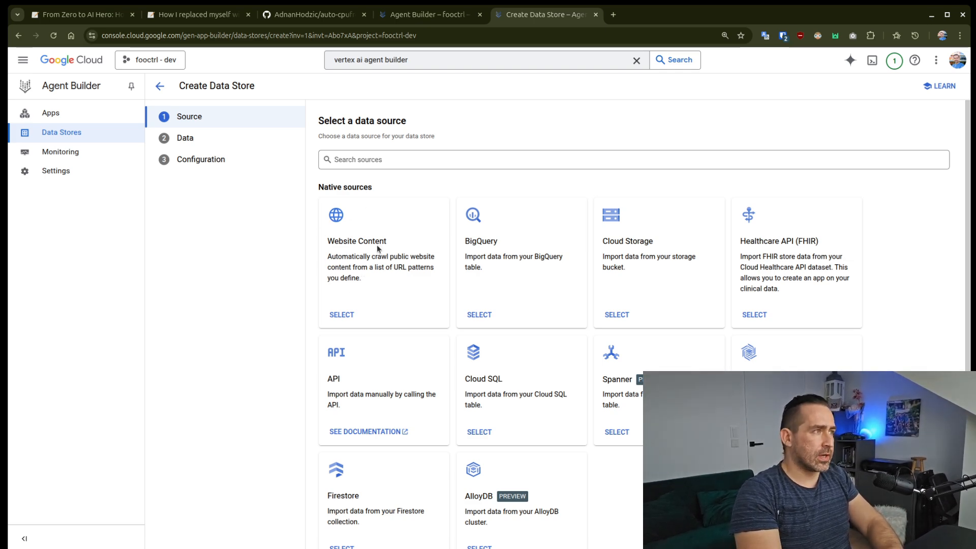
- Look over the auto-cpufreq-genAI-chatbot GitHub repository's file list and its README introduction up to the API key prerequisites
left_click(323, 18)
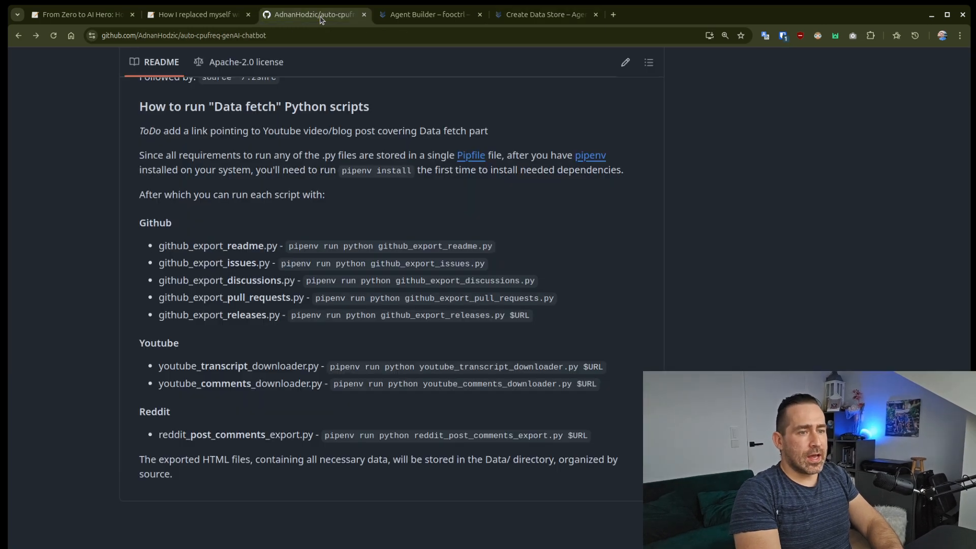
key("Home")
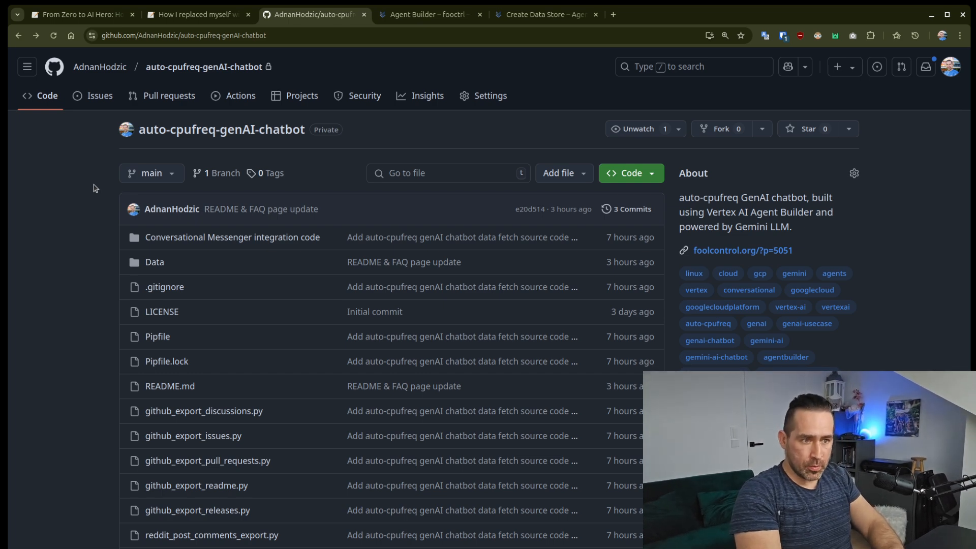
scroll(77, 204, "down", 5)
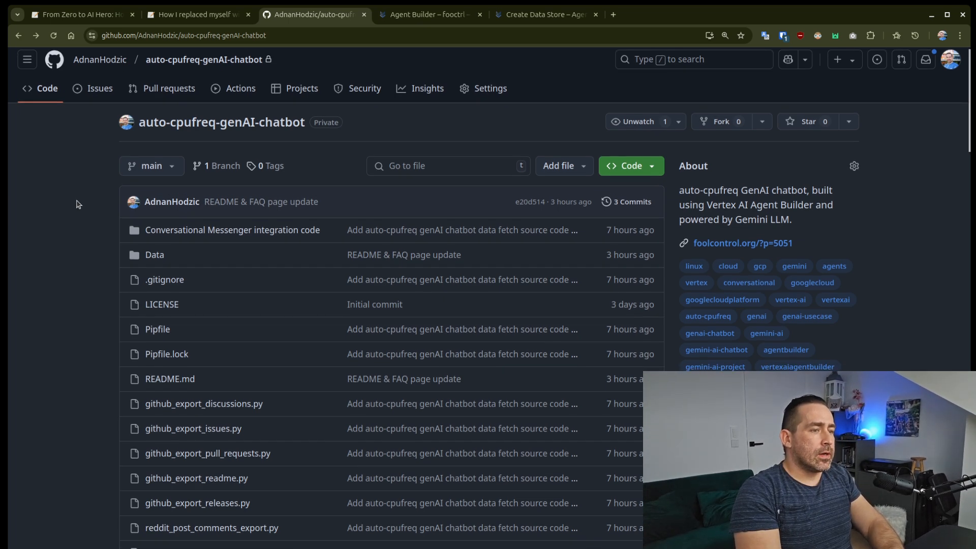
scroll(77, 205, "down", 5)
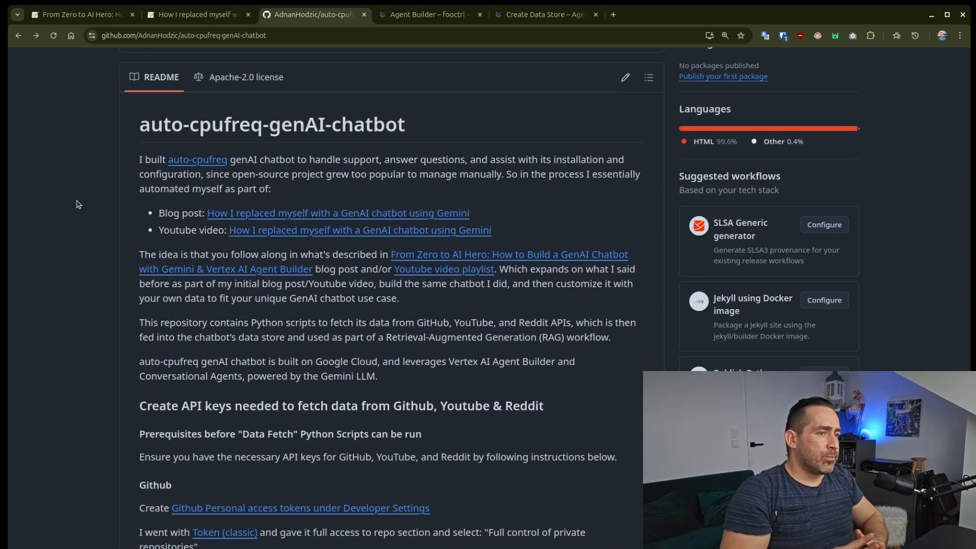
scroll(77, 204, "down", 4)
scroll(77, 205, "down", 1)
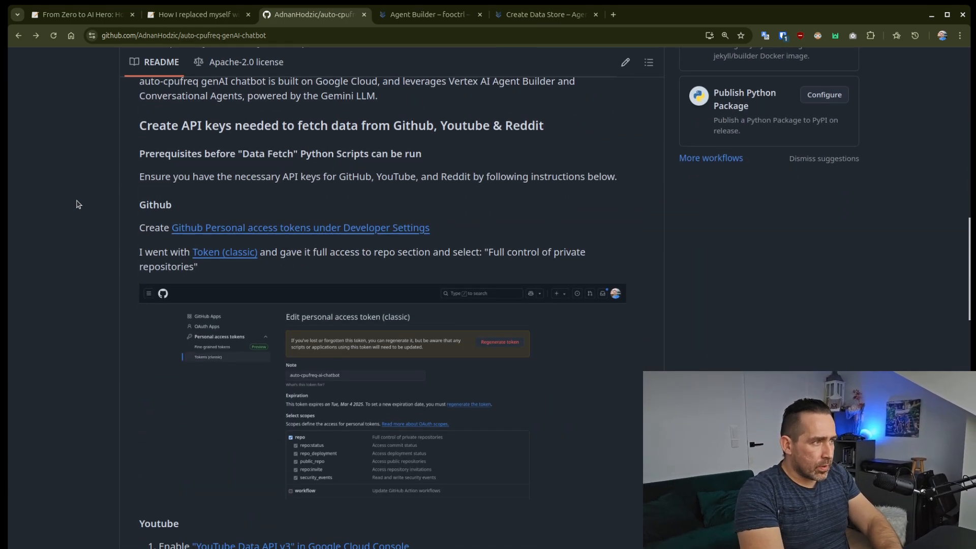
- Enlarge the chatbot architecture diagram in the "How I replaced myself" article to examine how fetched data reaches the GCS bucket
left_click(203, 14)
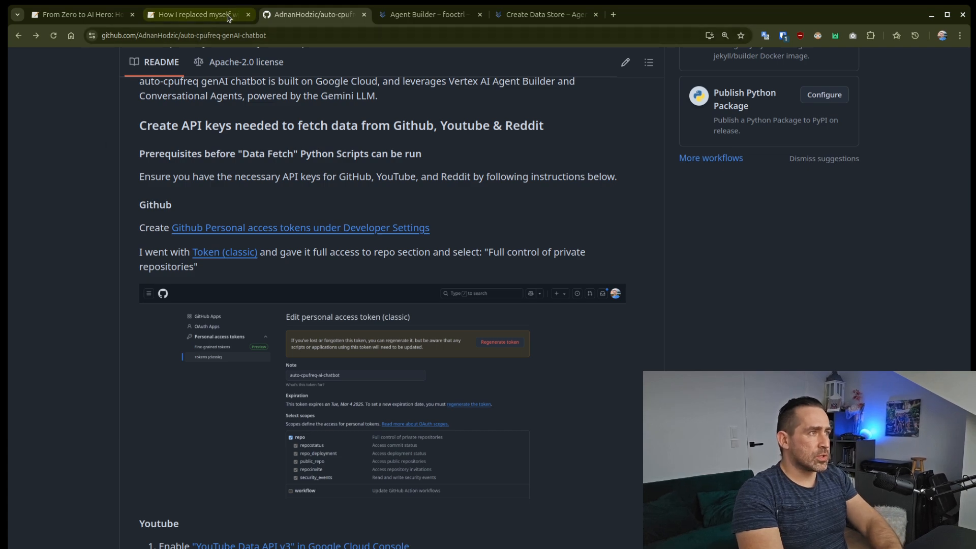
scroll(363, 323, "down", 10)
scroll(363, 323, "up", 6)
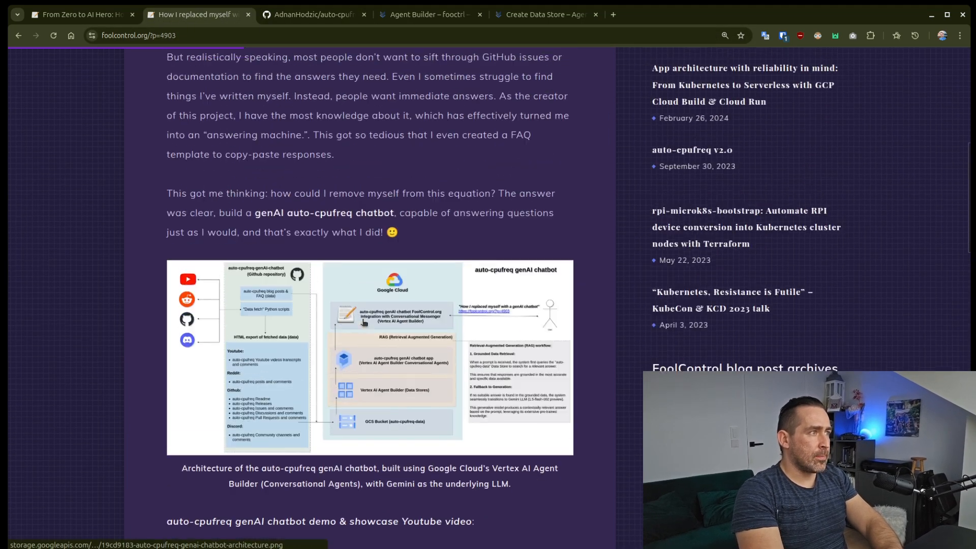
left_click(389, 368)
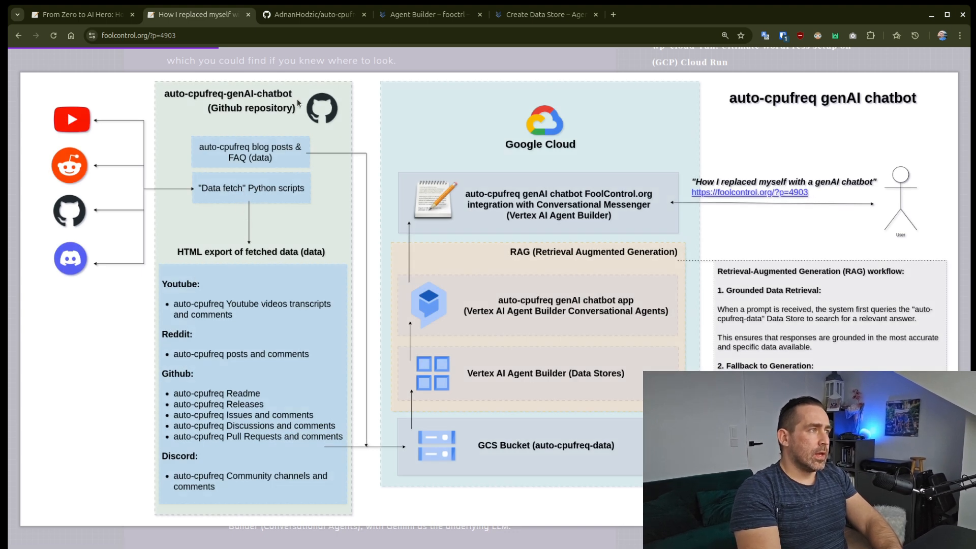
- Review the repository README's instructions on creating GitHub, YouTube and Reddit API keys and storing the secrets in ~/.zshrc
left_click(339, 16)
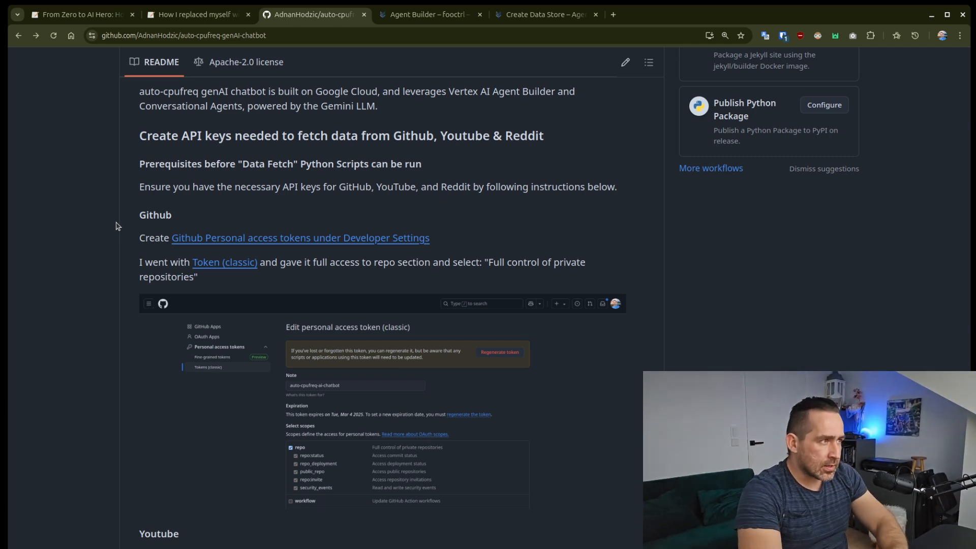
scroll(116, 226, "up", 2)
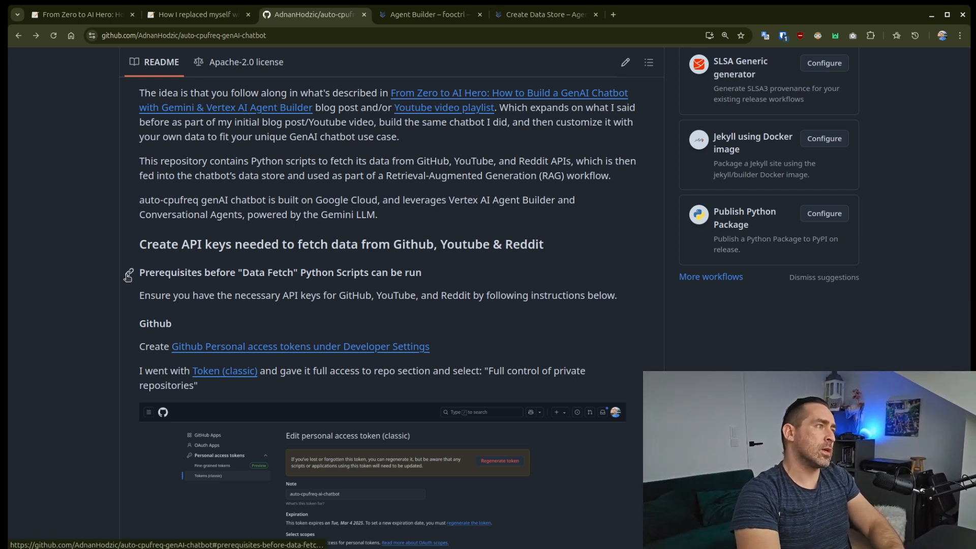
scroll(118, 320, "up", 2)
scroll(118, 320, "up", 1)
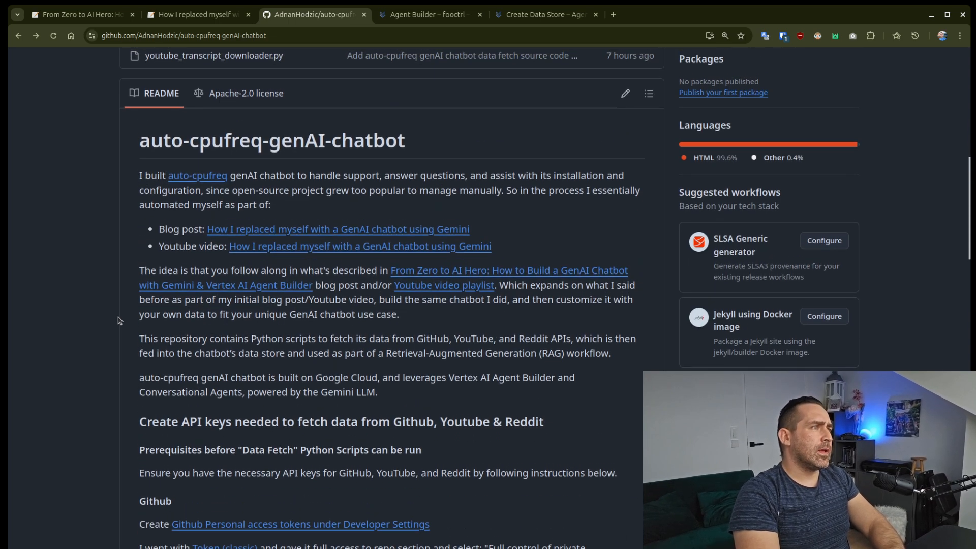
scroll(118, 320, "down", 2)
scroll(119, 361, "down", 3)
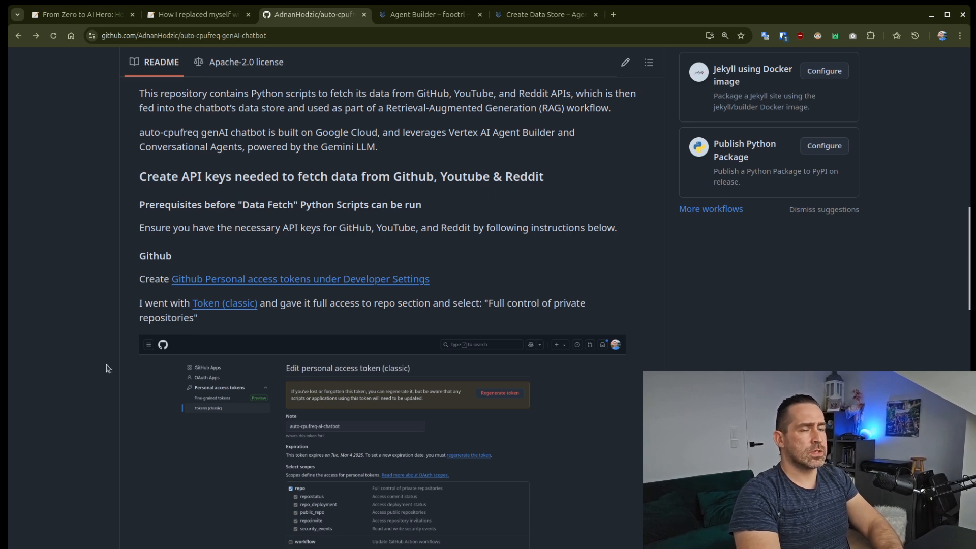
scroll(107, 367, "down", 10)
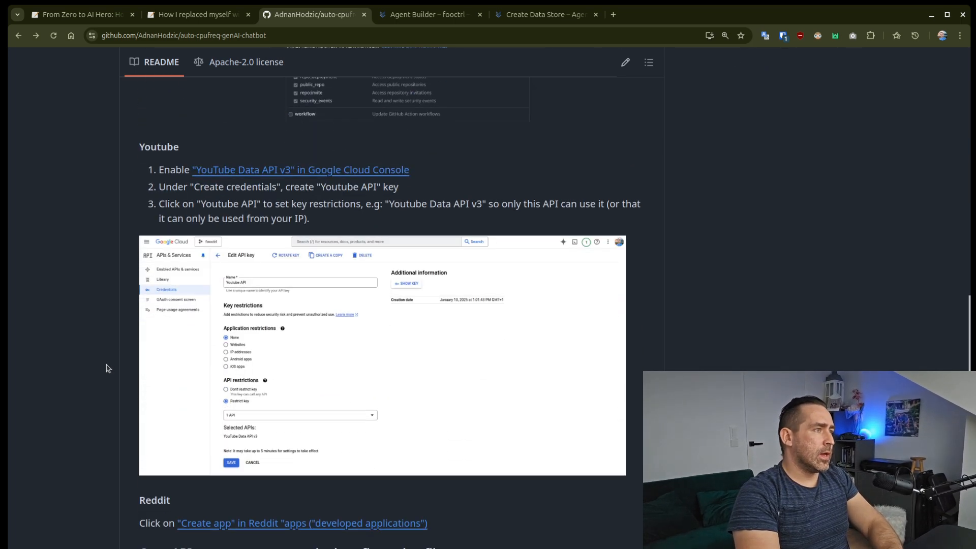
scroll(107, 366, "down", 6)
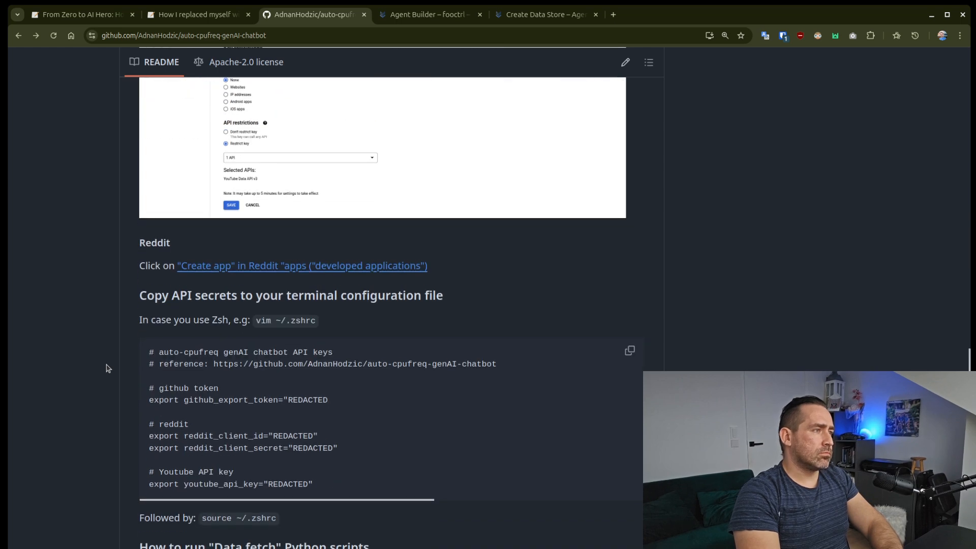
scroll(107, 367, "up", 1)
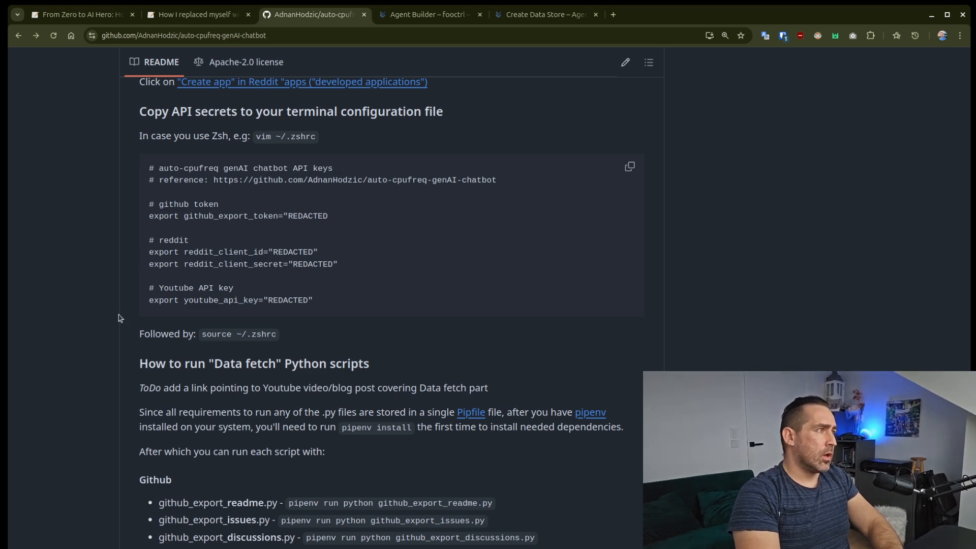
- Copy the command pipenv run python github_export_issues.py from the README's "Data fetch" Python scripts section
scroll(122, 354, "down", 4)
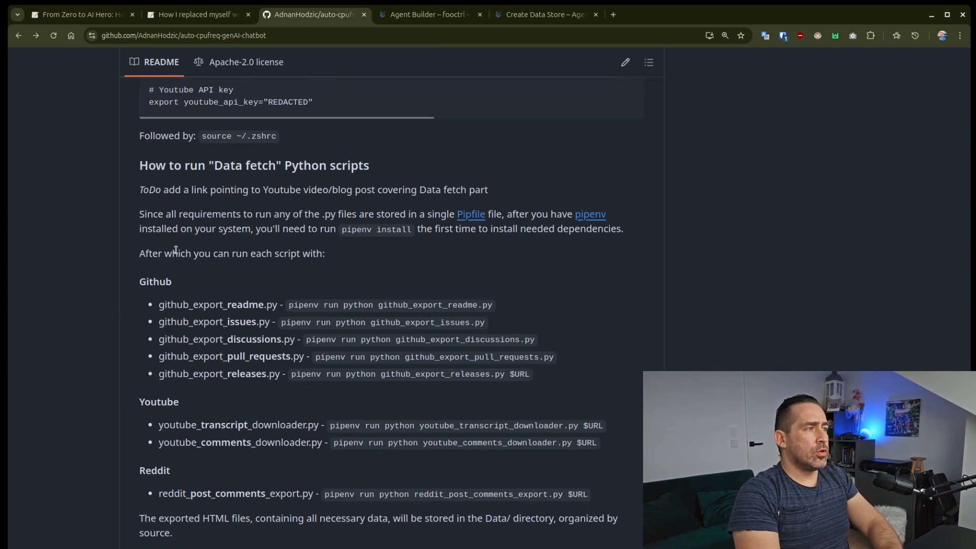
scroll(125, 300, "down", 1)
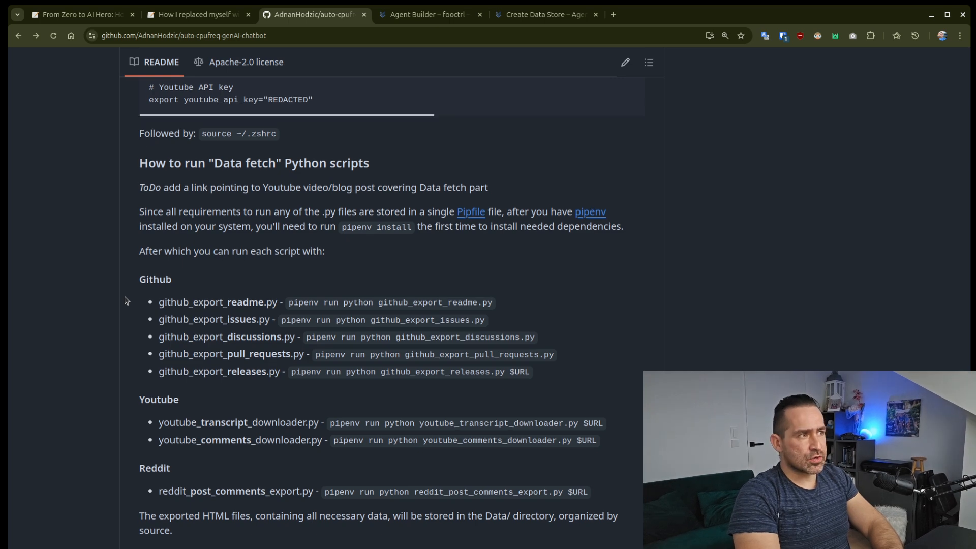
scroll(127, 301, "up", 1)
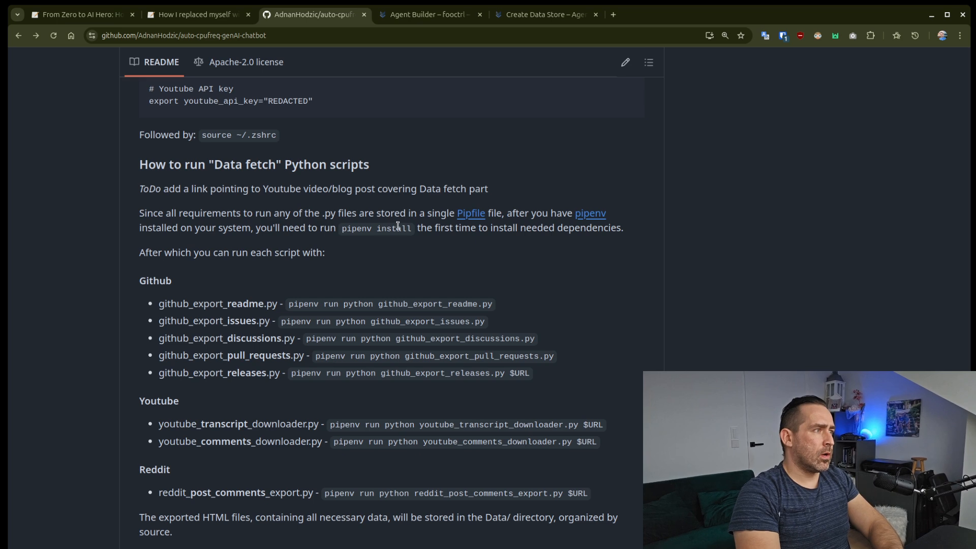
scroll(410, 261, "down", 3)
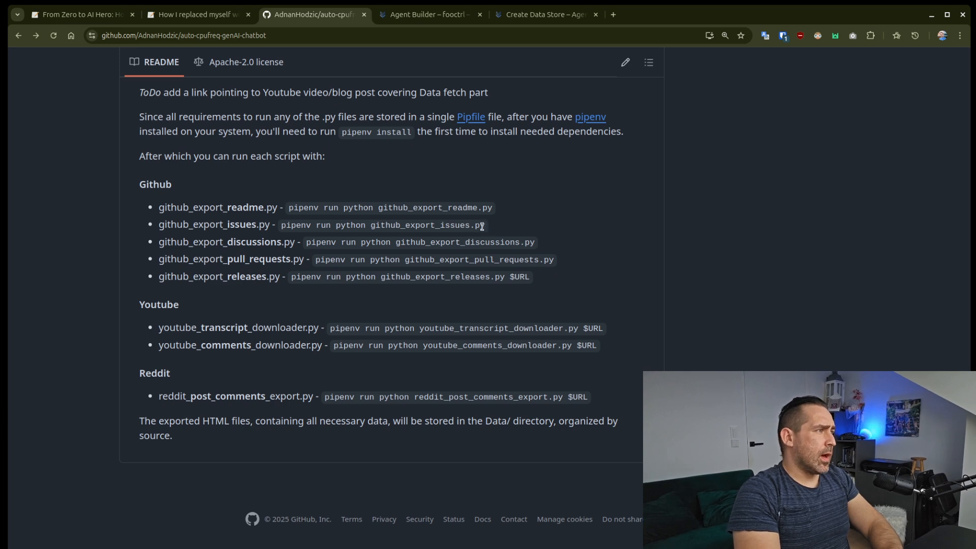
left_click_drag(483, 226, 279, 227)
key("ctrl+c")
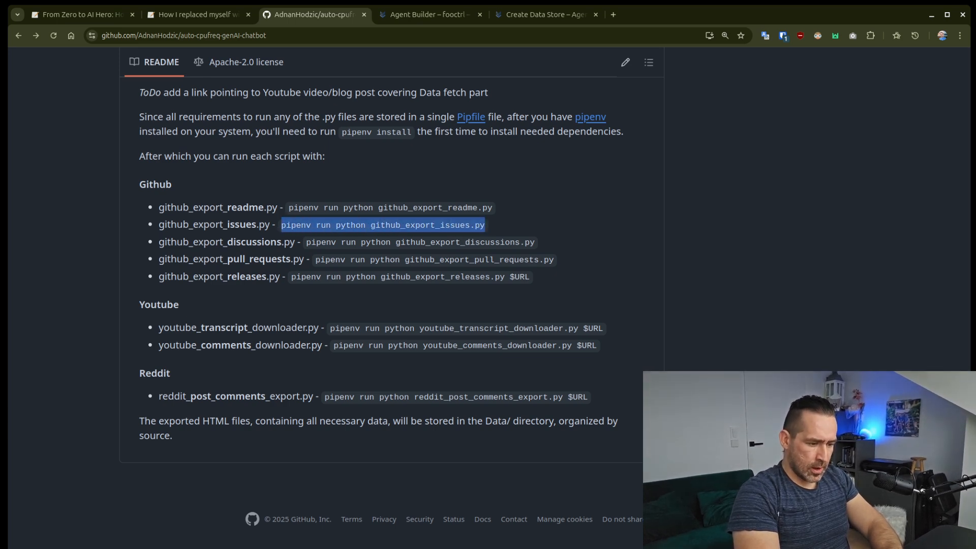
- Switch to Visual Studio Code and examine github_export_issues.py, highlighting the REPO_NAME and OUTPUT_DIR values and reading its fetch and save functions
key("alt+Tab")
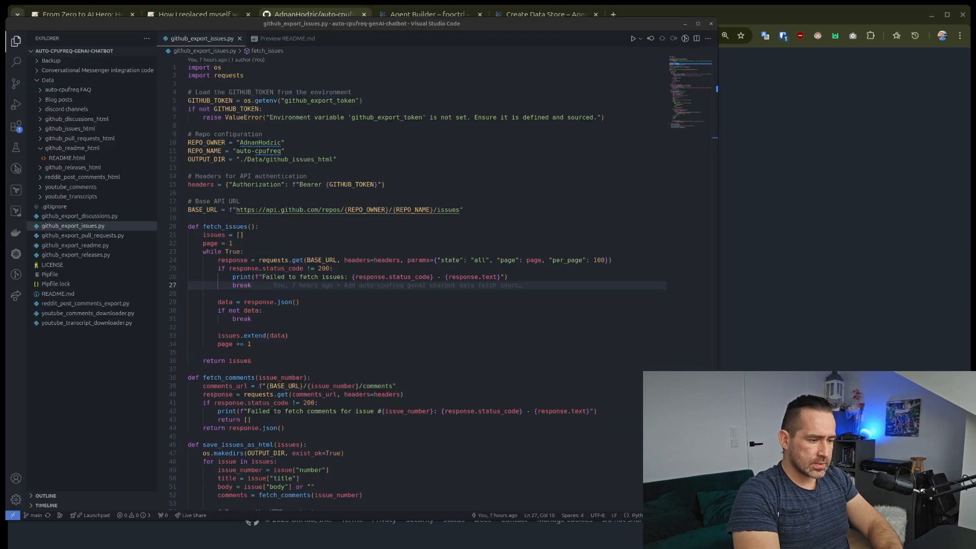
left_click(333, 428)
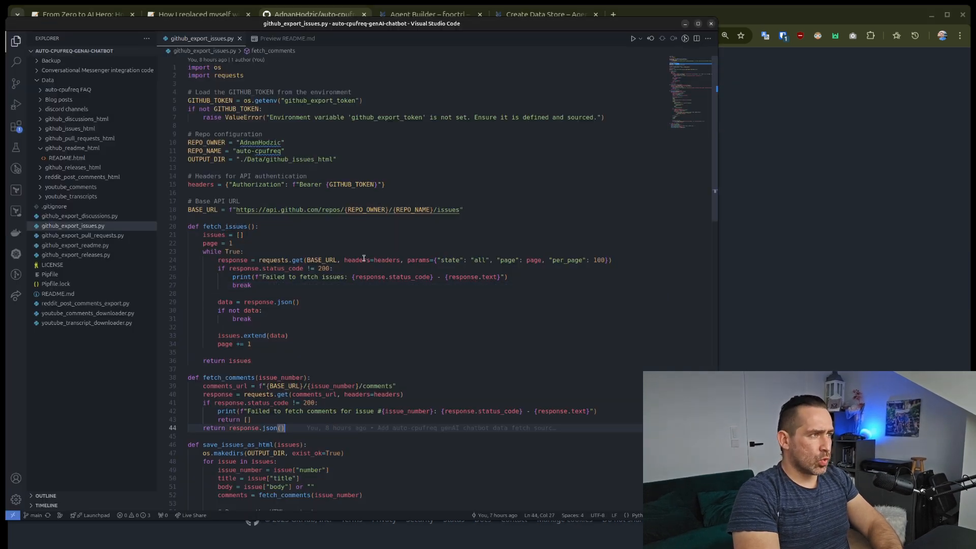
scroll(389, 246, "down", 3)
scroll(390, 246, "up", 3)
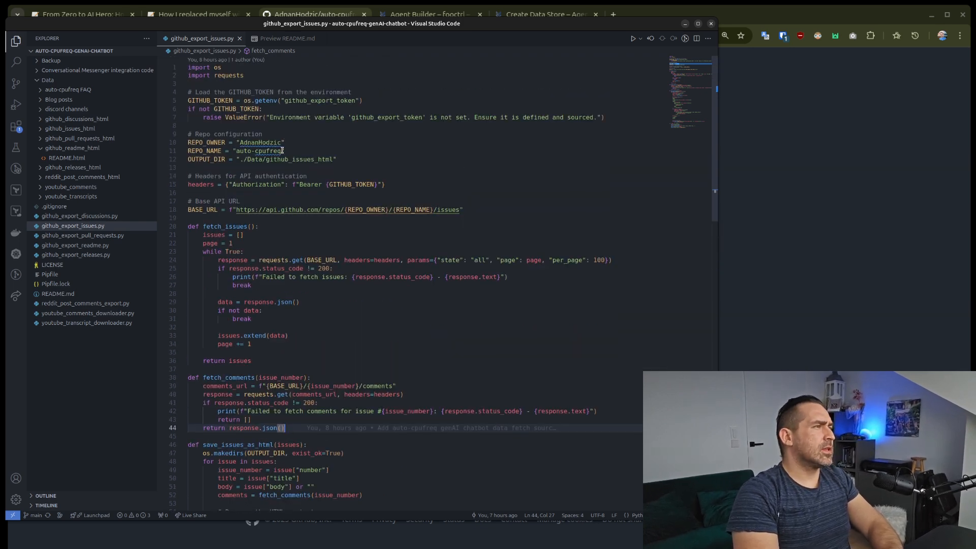
left_click_drag(281, 151, 232, 151)
mouse_move(312, 152)
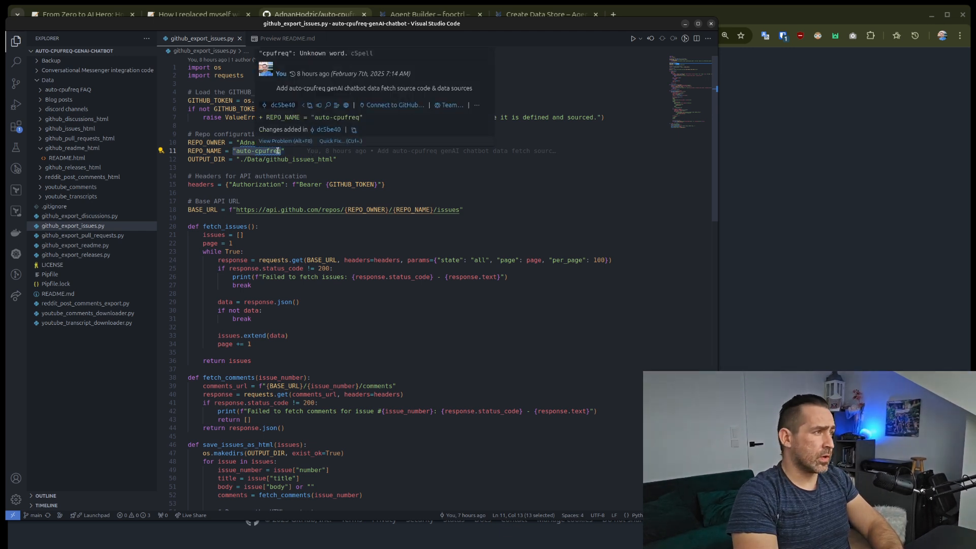
left_click_drag(337, 160, 241, 159)
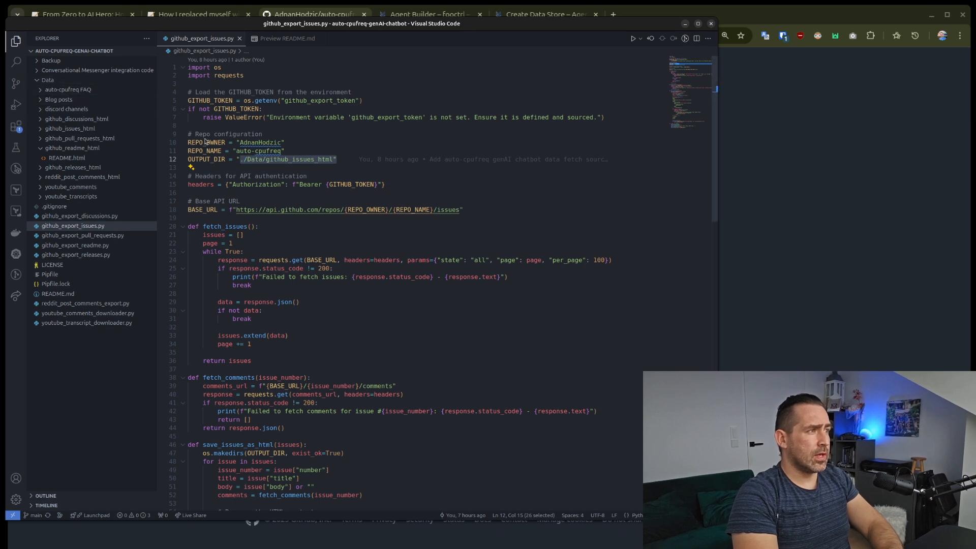
mouse_move(377, 163)
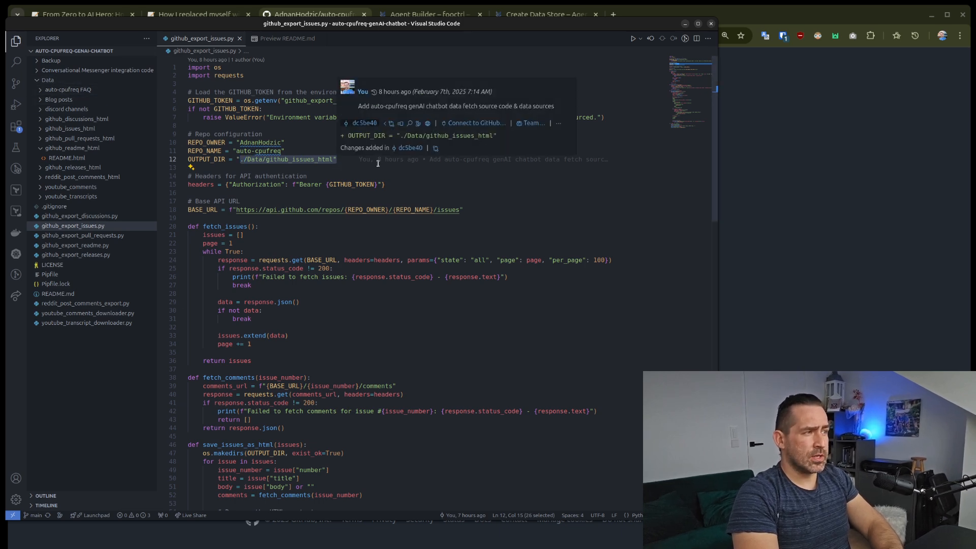
scroll(377, 163, "down", 10)
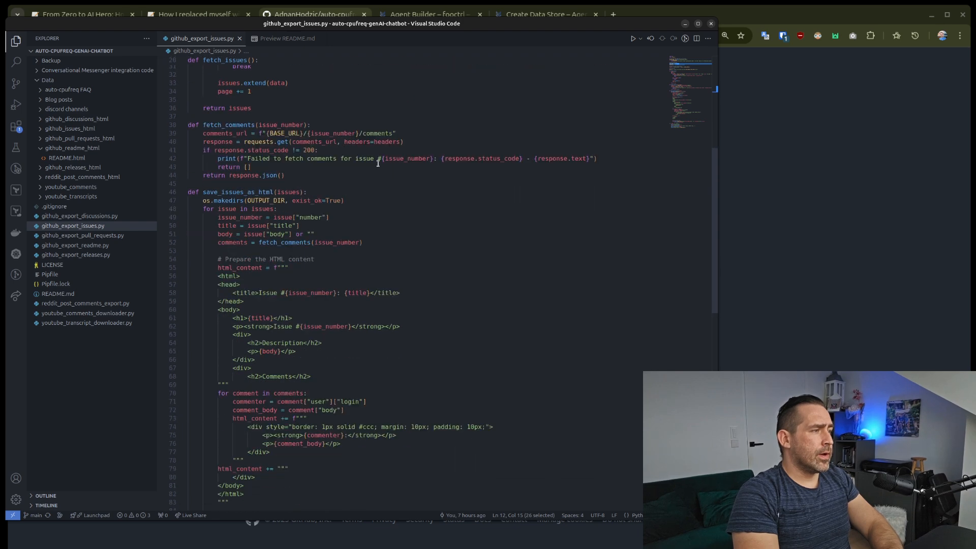
scroll(377, 163, "up", 10)
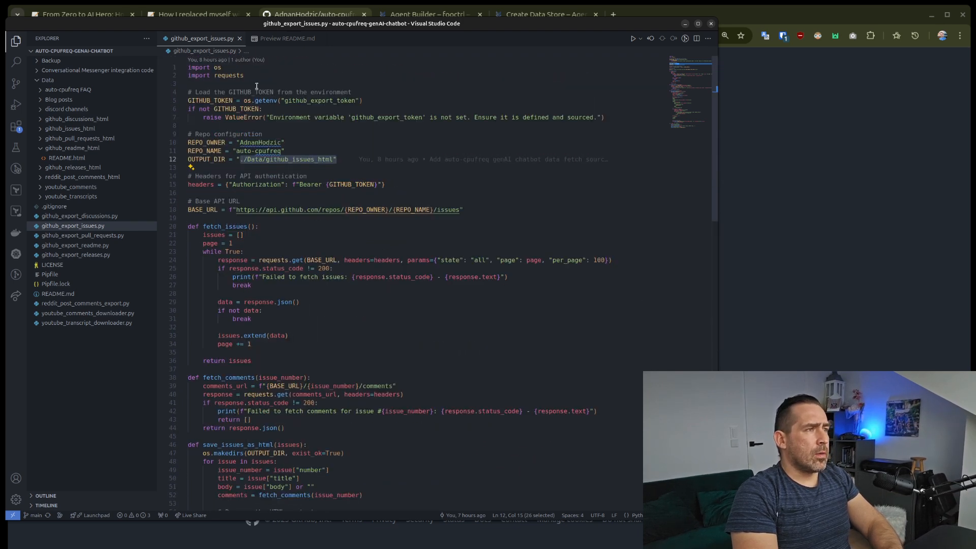
- Run pipenv run python github_export_issues.py in the integrated terminal to export the repository's issues as HTML
key("ctrl+grave")
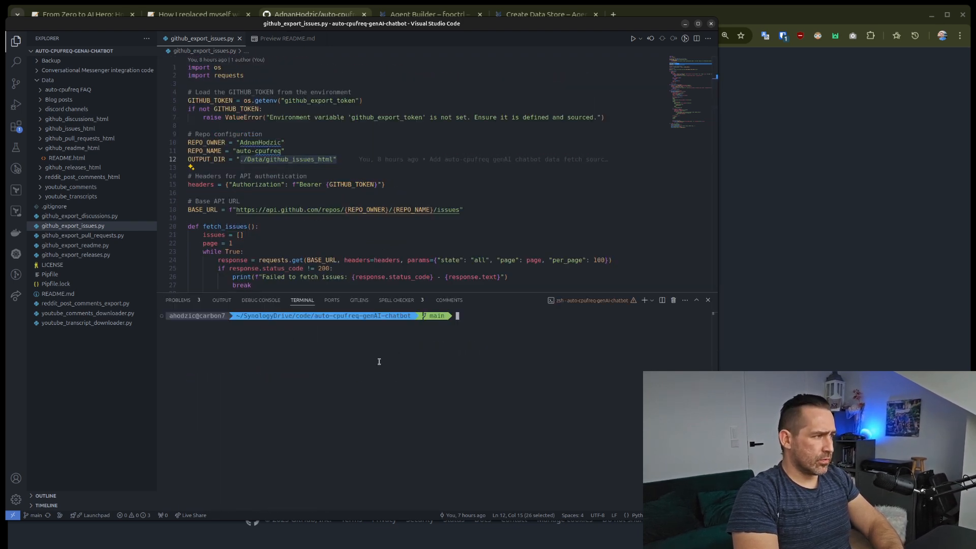
key("ctrl+shift+v")
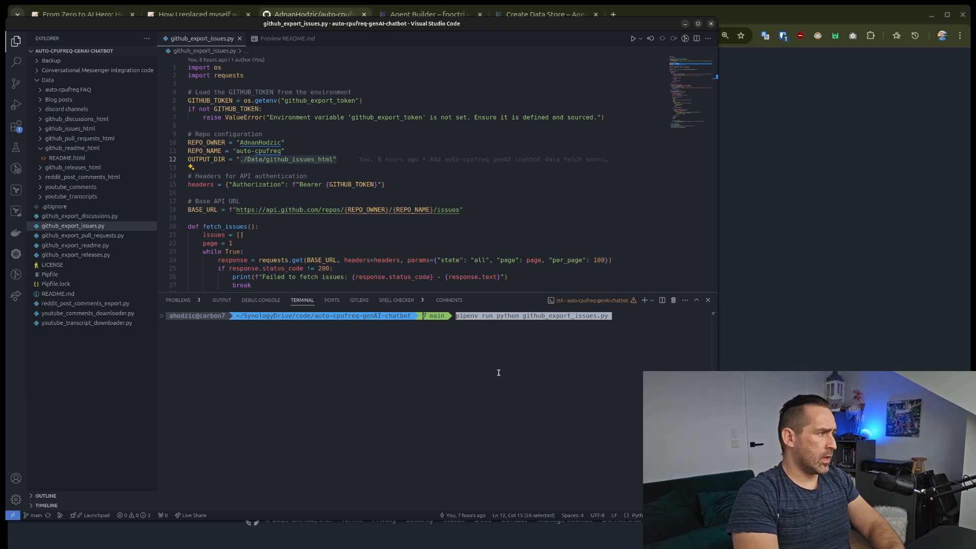
key("Return")
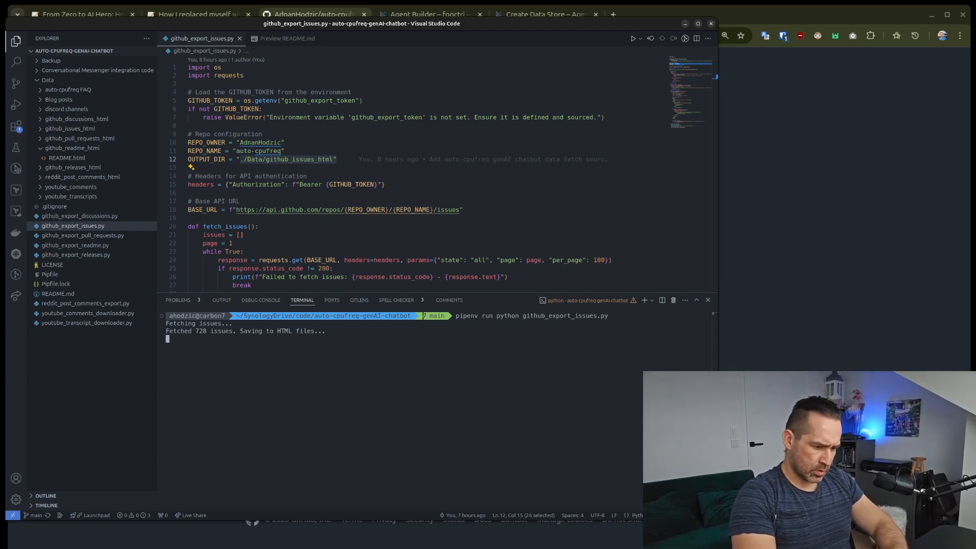
- Switch to the "6 - Data Store sources - git.png" screenshot to view the finished issues export and its git status
left_click(329, 151)
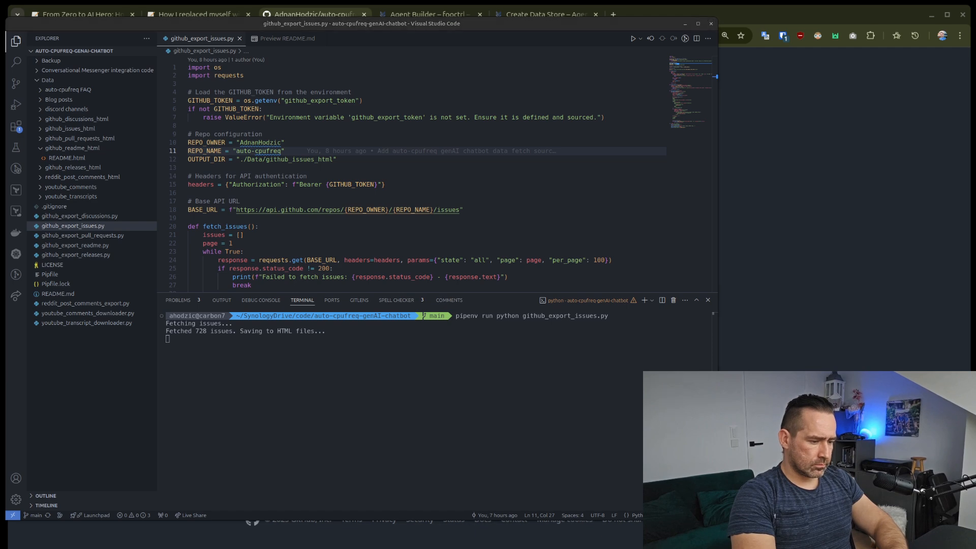
key("alt+Tab")
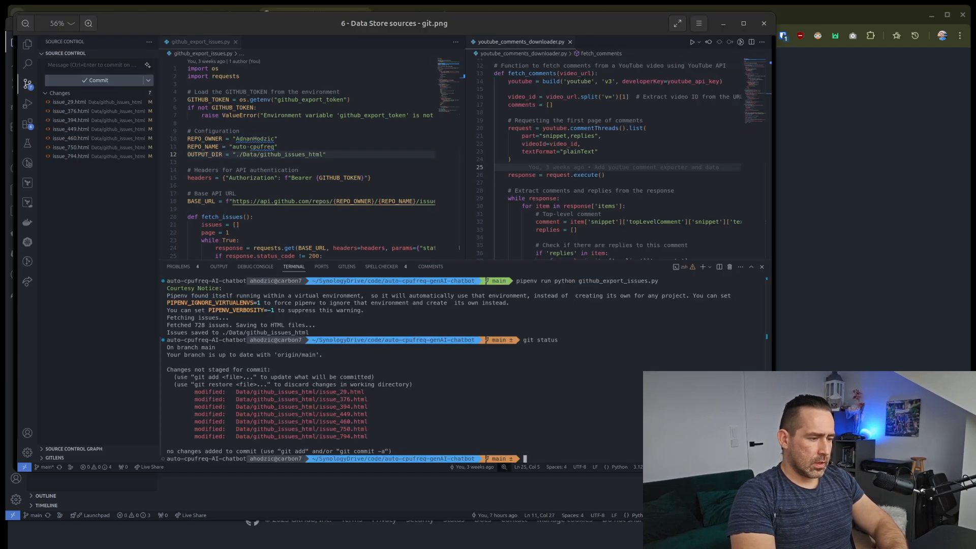